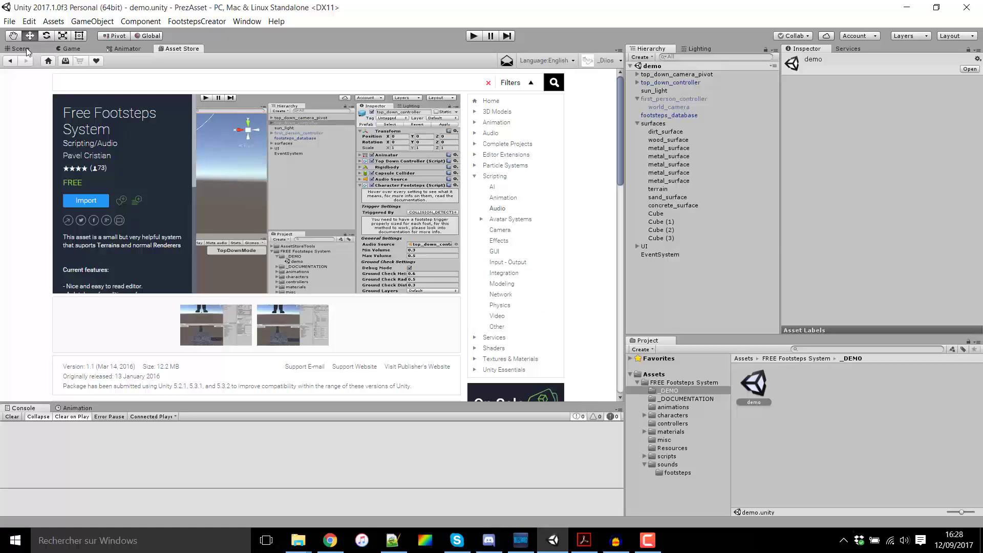
Step: Show the demo scene in the Game view and start play mode
{"action": "left_click", "coordinate": [53, 49]}
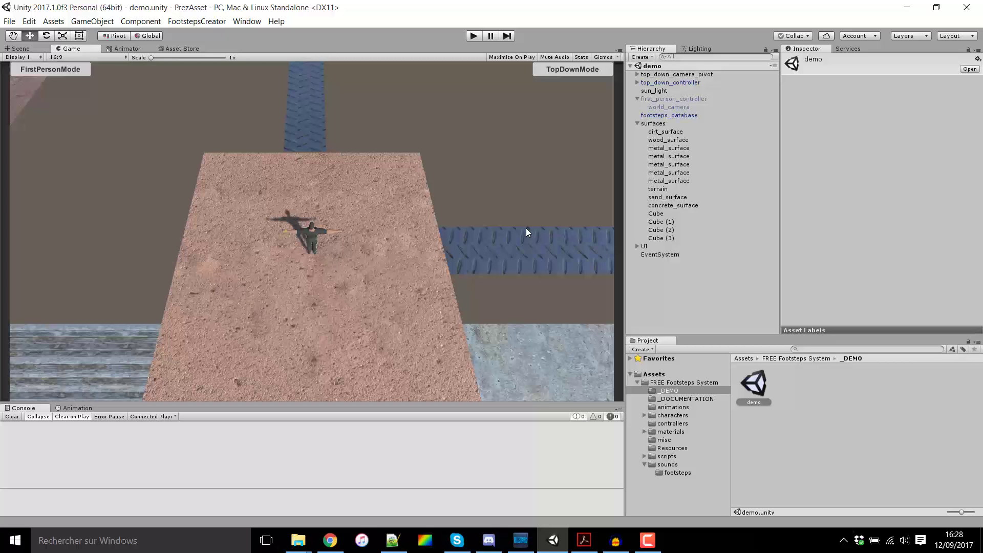
{"action": "key", "text": "ctrl+p"}
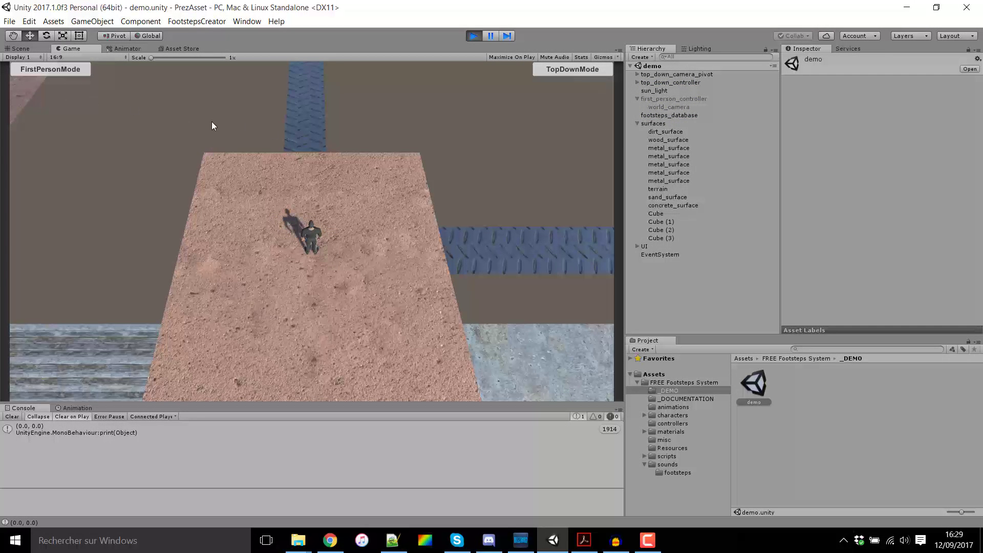
Step: Examine the running level's surface platforms, metal walkways and terrain from several angles in the Scene view
{"action": "left_click", "coordinate": [18, 48]}
{"action": "left_click_drag", "start_coordinate": [341, 226], "coordinate": [257, 247], "text": "alt"}
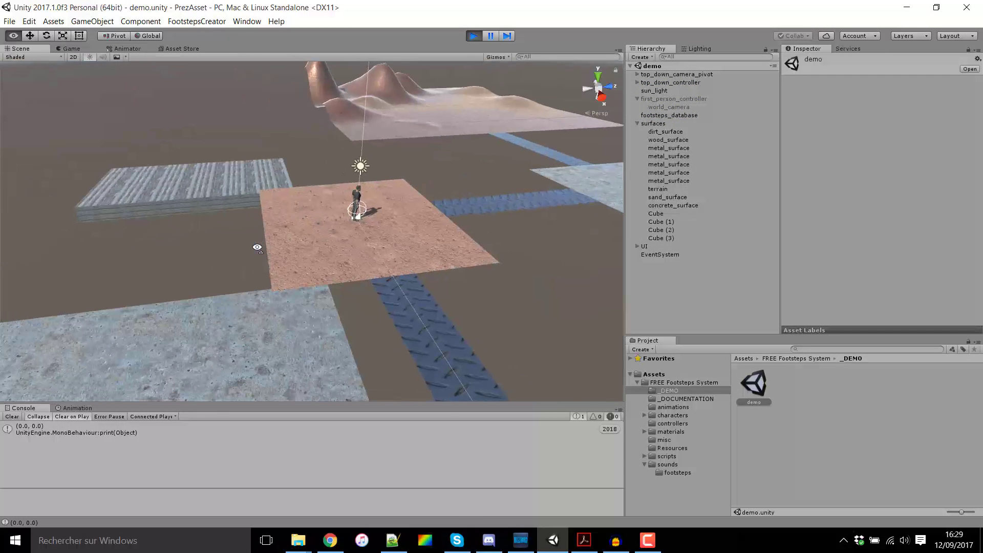
{"action": "scroll", "coordinate": [254, 248], "scroll_direction": "down", "scroll_amount": 4}
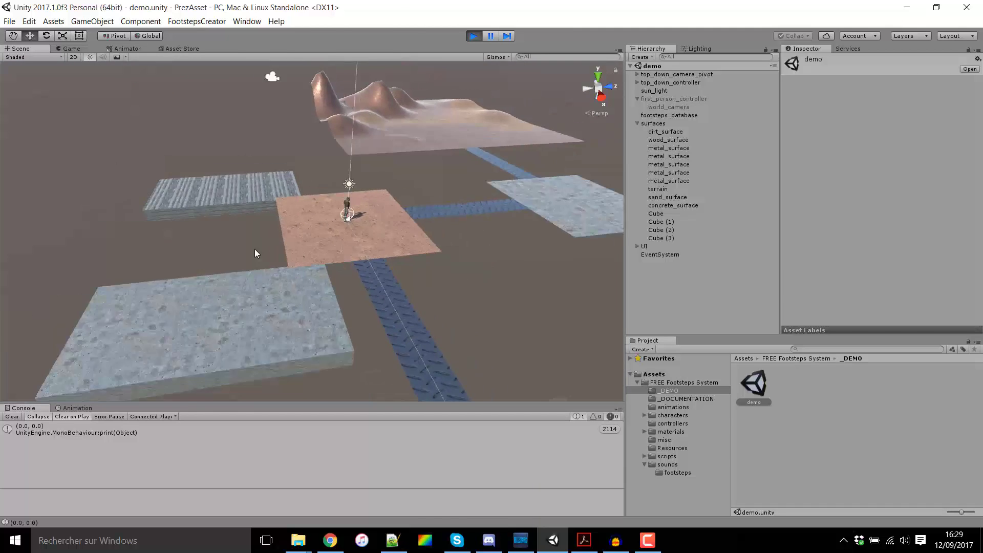
{"action": "scroll", "coordinate": [324, 246], "scroll_direction": "down", "scroll_amount": 2}
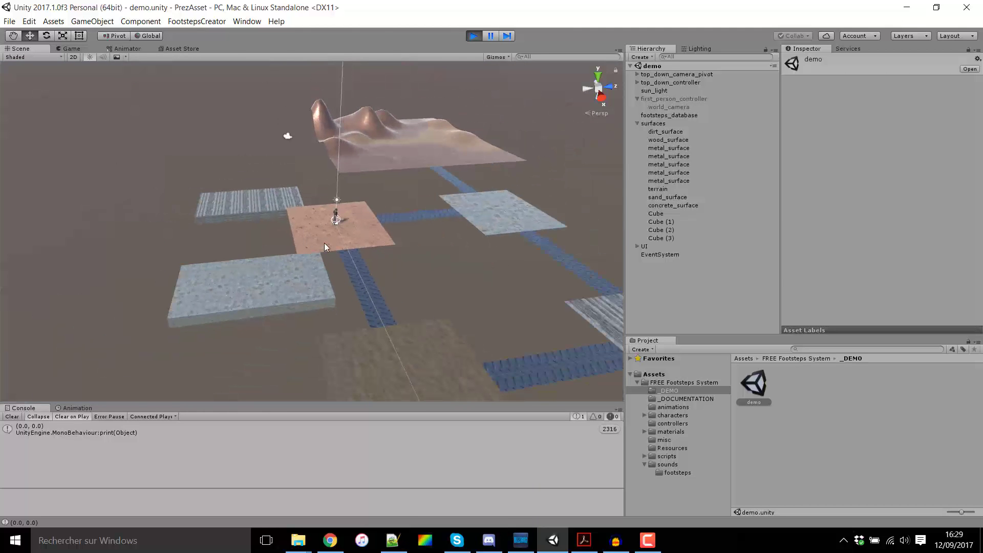
{"action": "scroll", "coordinate": [422, 281], "scroll_direction": "up", "scroll_amount": 8}
{"action": "left_click_drag", "start_coordinate": [250, 305], "coordinate": [416, 286], "text": "alt"}
{"action": "scroll", "coordinate": [416, 286], "scroll_direction": "down", "scroll_amount": 6}
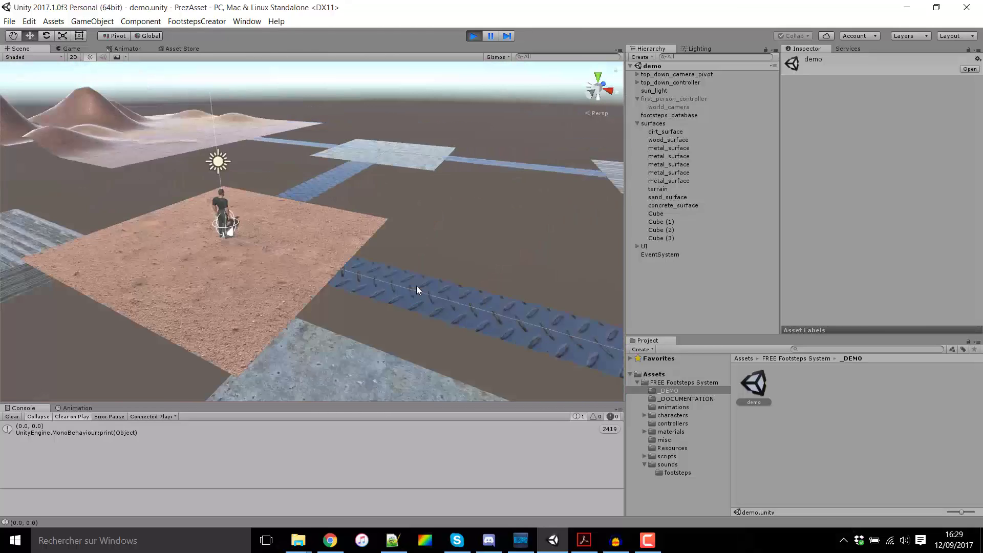
{"action": "scroll", "coordinate": [338, 287], "scroll_direction": "up", "scroll_amount": 5}
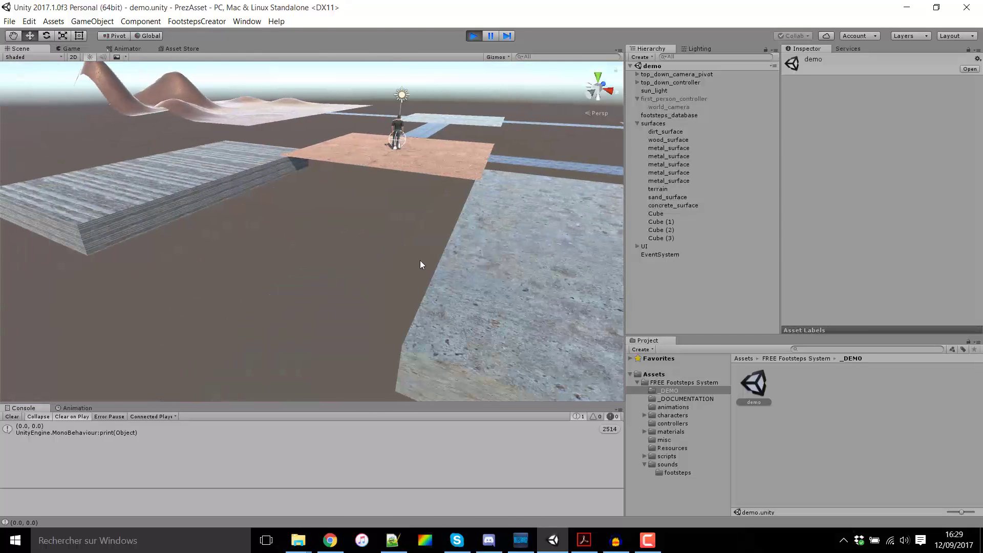
{"action": "middle_click_drag", "start_coordinate": [419, 260], "coordinate": [374, 244]}
{"action": "scroll", "coordinate": [246, 220], "scroll_direction": "down", "scroll_amount": 8}
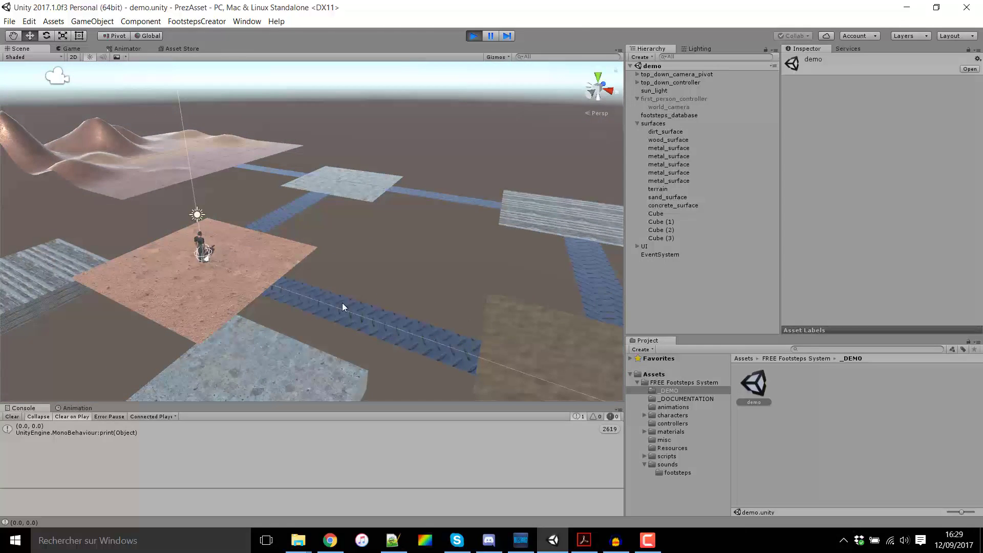
{"action": "scroll", "coordinate": [313, 275], "scroll_direction": "up", "scroll_amount": 6}
{"action": "scroll", "coordinate": [316, 224], "scroll_direction": "down", "scroll_amount": 4}
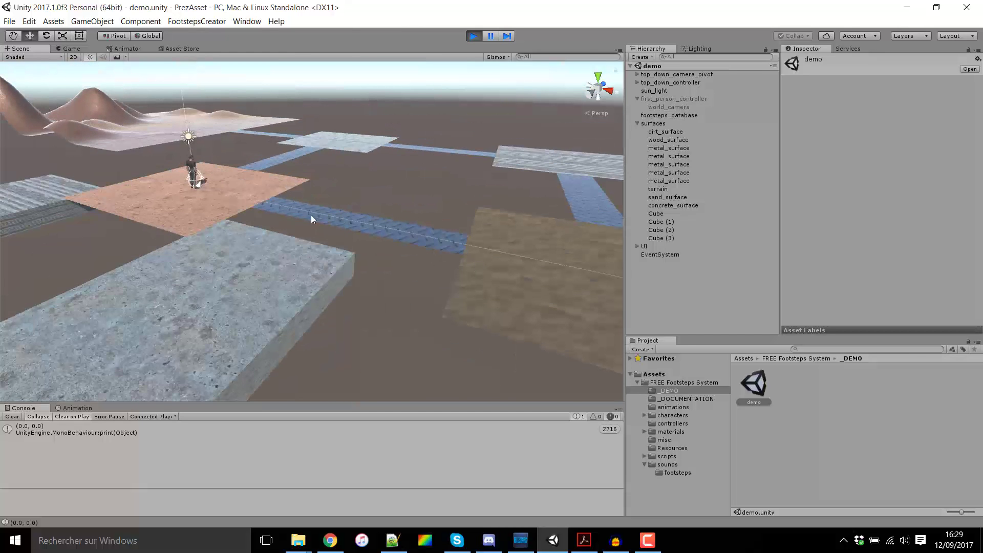
{"action": "scroll", "coordinate": [314, 215], "scroll_direction": "up", "scroll_amount": 4}
{"action": "middle_click_drag", "start_coordinate": [248, 207], "coordinate": [316, 242]}
{"action": "scroll", "coordinate": [356, 260], "scroll_direction": "up", "scroll_amount": 4}
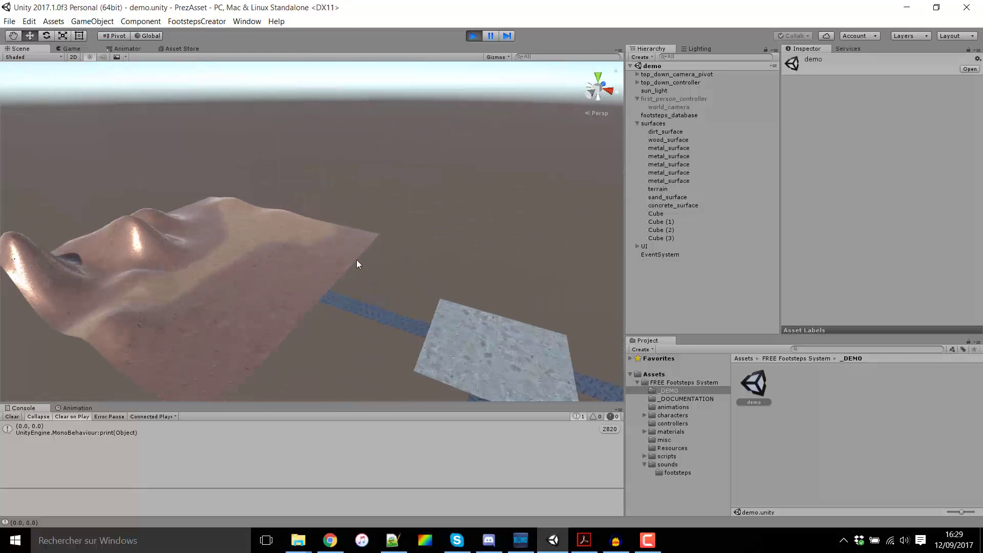
{"action": "right_click_drag", "start_coordinate": [356, 259], "coordinate": [246, 295]}
{"action": "scroll", "coordinate": [241, 299], "scroll_direction": "down", "scroll_amount": 2}
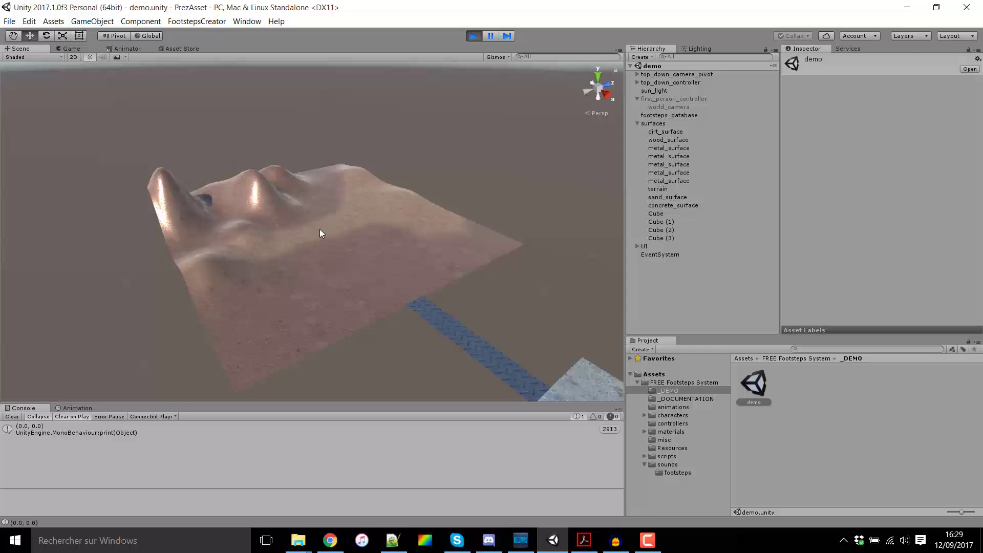
{"action": "scroll", "coordinate": [386, 248], "scroll_direction": "down", "scroll_amount": 6}
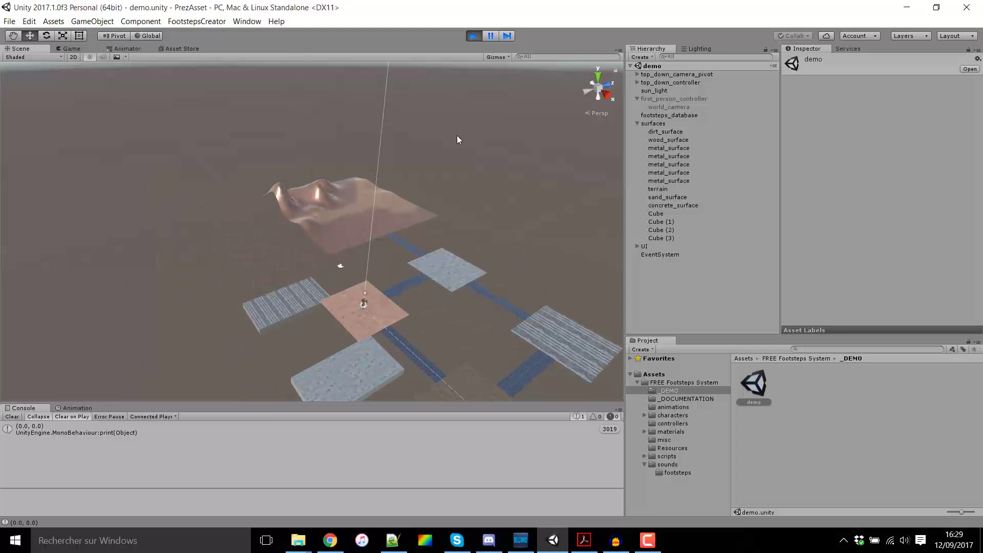
Step: Return to the Game view and walk the top-down character around the dirt surface
{"action": "left_click", "coordinate": [61, 50]}
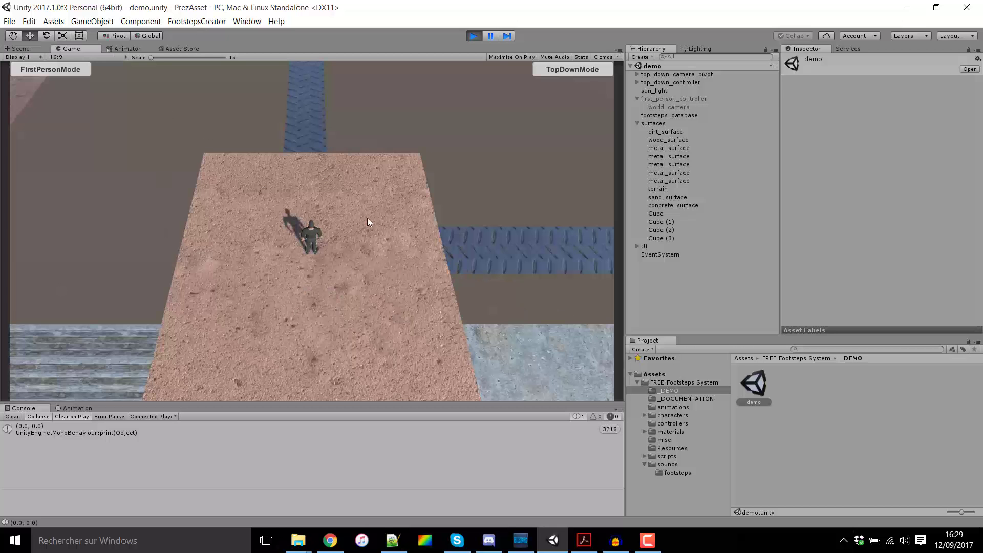
{"action": "key", "text": "Up"}
{"action": "key", "text": "Right"}
{"action": "key", "text": "Down"}
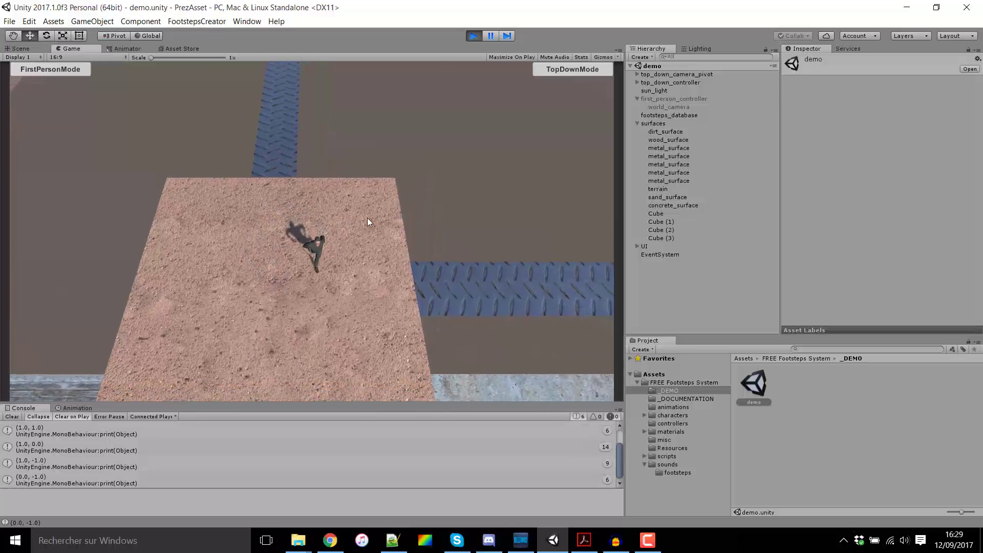
{"action": "key", "text": "Left"}
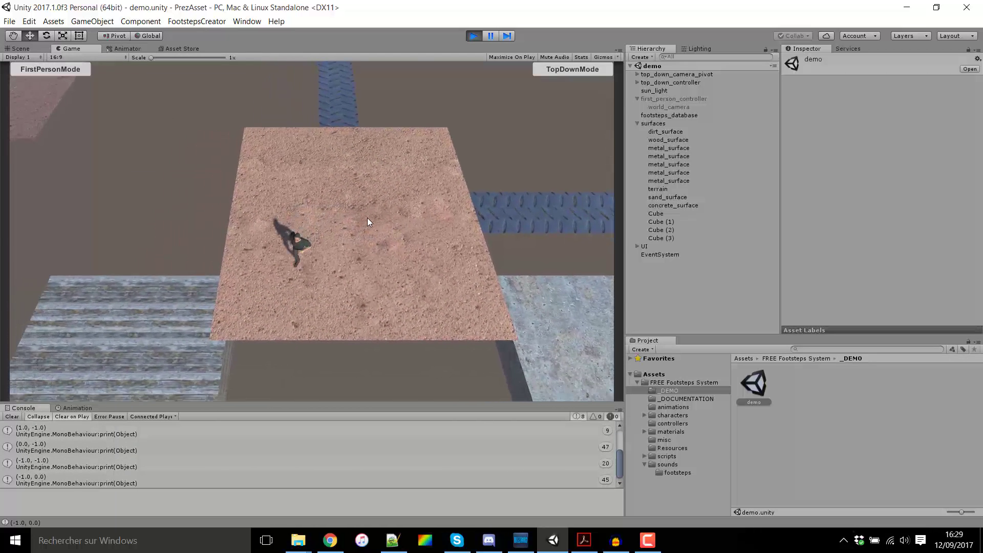
{"action": "key", "text": "Up"}
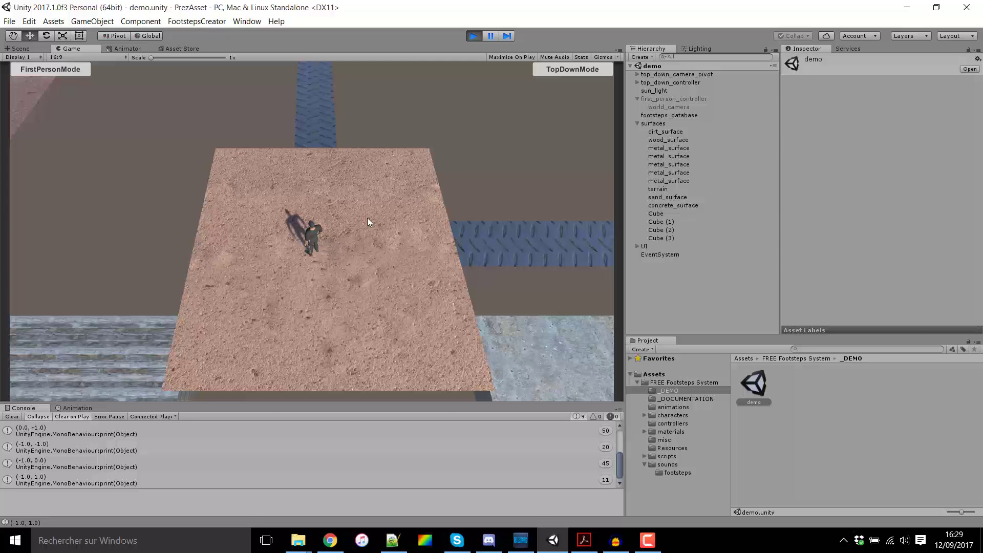
{"action": "key", "text": "Down"}
{"action": "key", "text": "Left"}
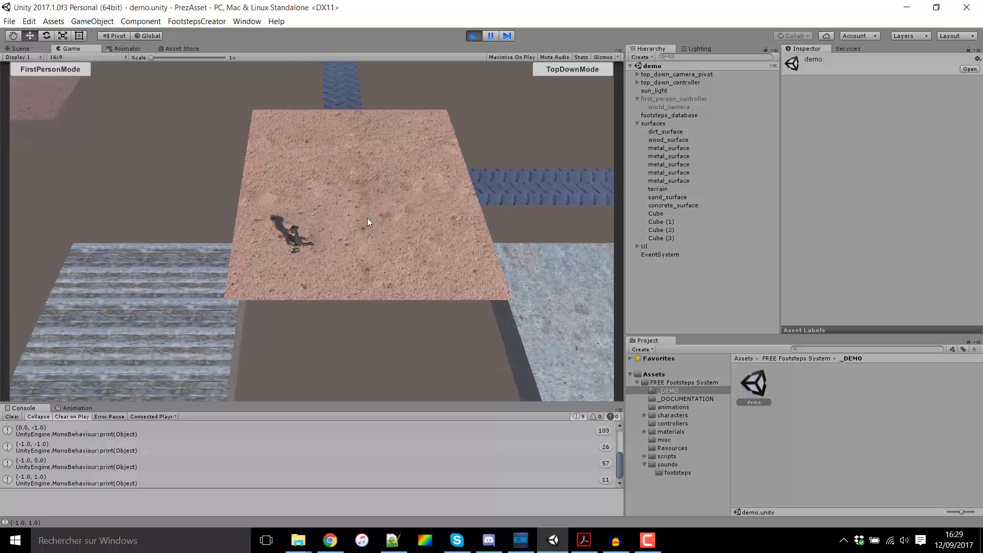
Step: Walk the top-down character from the dirt onto the wood surface and around on it
{"action": "key", "text": "Left"}
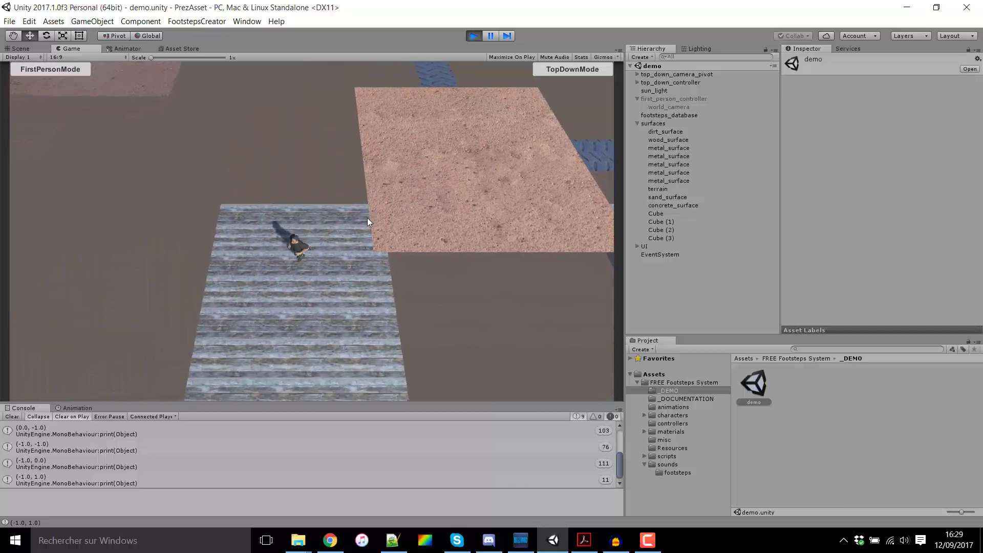
{"action": "key", "text": "Down"}
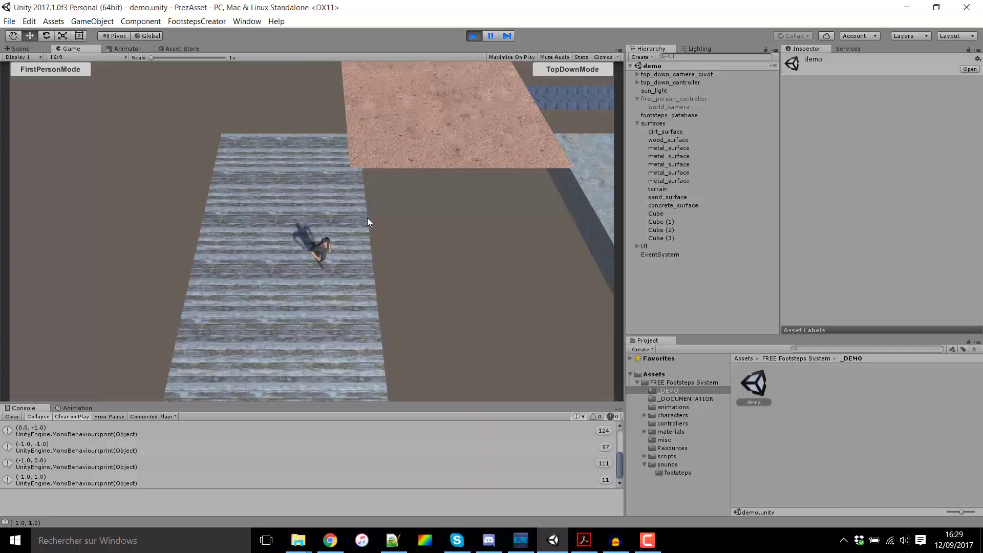
{"action": "key", "text": "Down"}
{"action": "key", "text": "Left"}
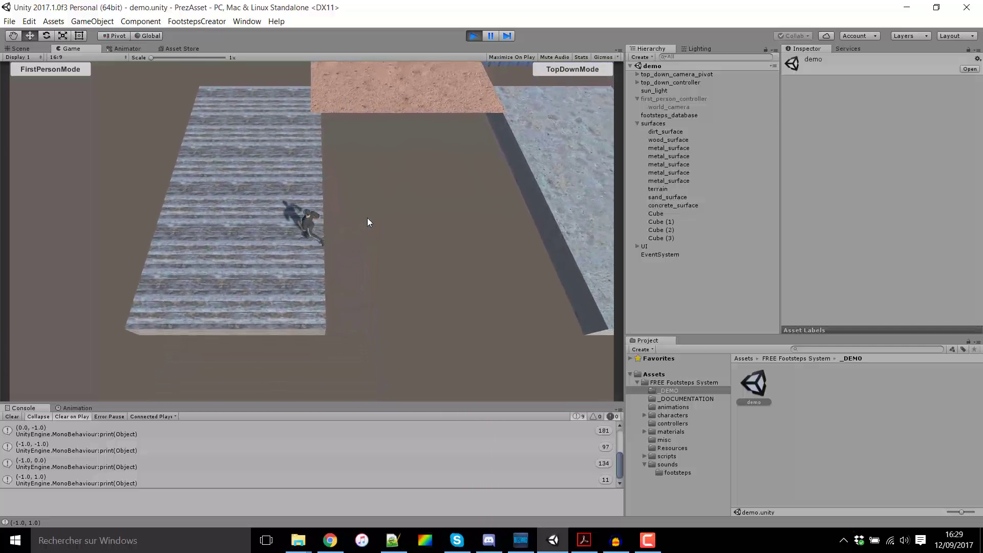
{"action": "key", "text": "Left"}
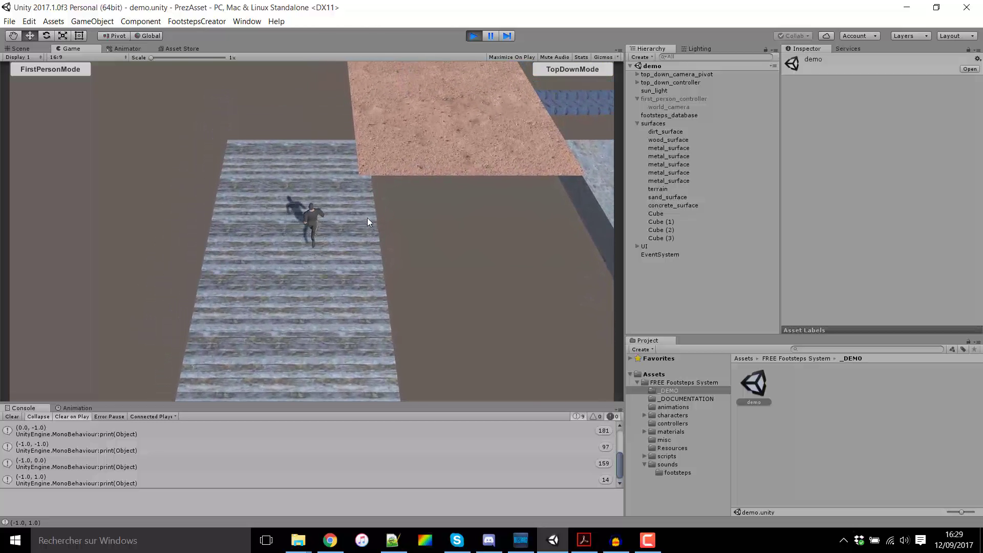
Step: Walk the character back across the dirt surface and onto the neighbouring concrete surface, moving around on it
{"action": "key", "text": "Up"}
{"action": "key", "text": "Right"}
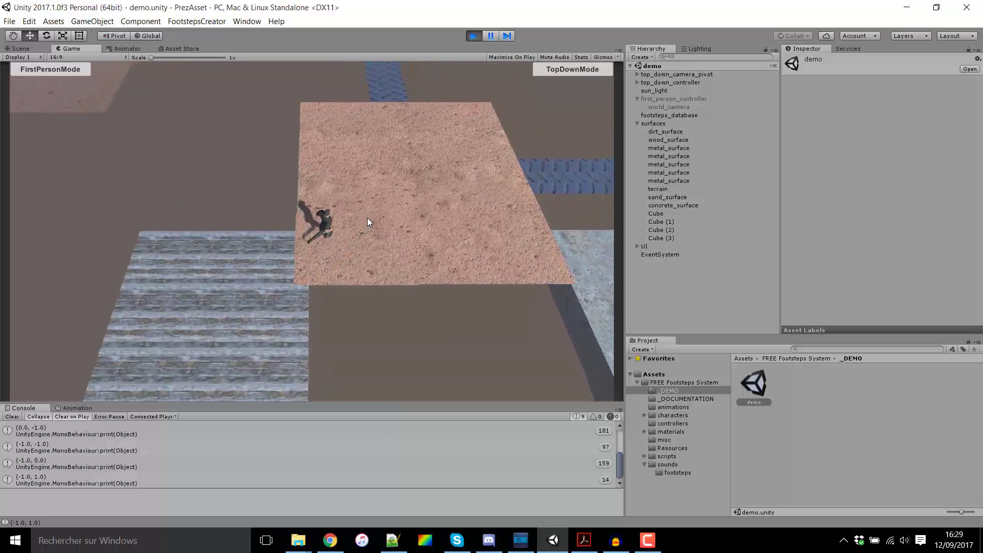
{"action": "key", "text": "Right"}
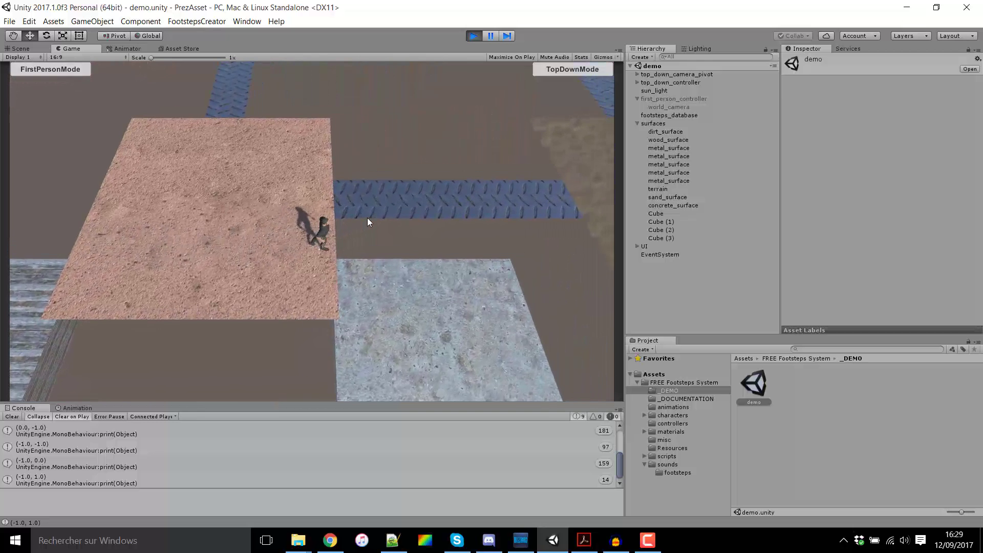
{"action": "key", "text": "Down"}
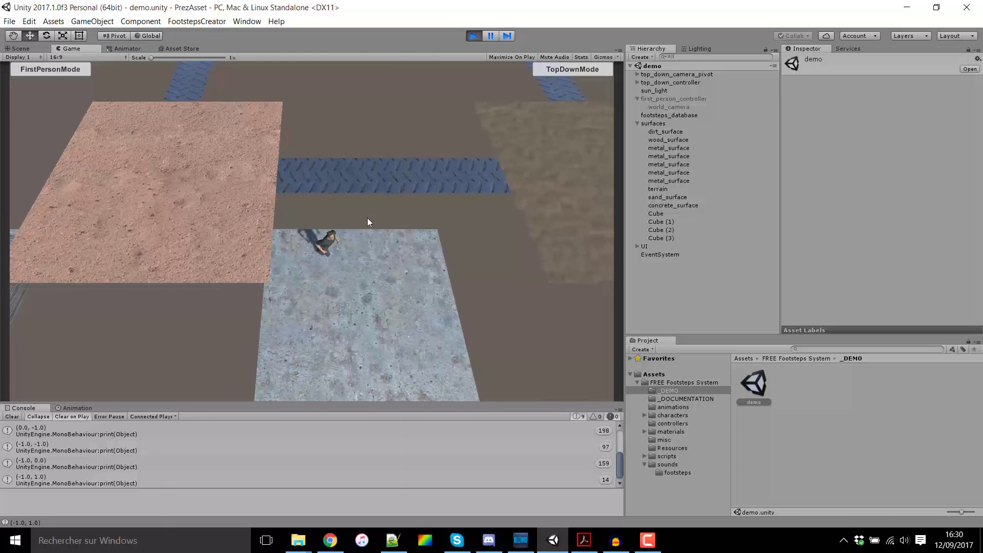
{"action": "key", "text": "Down"}
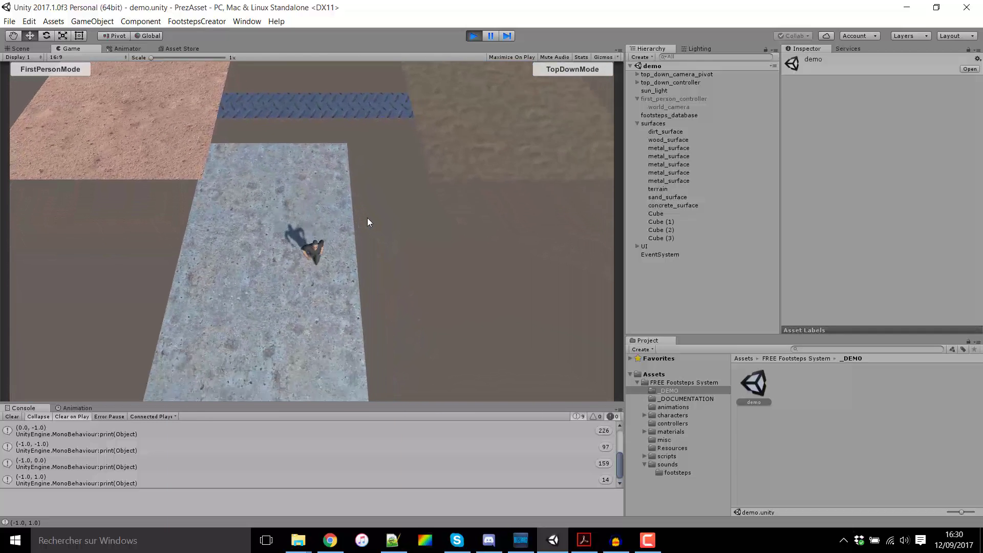
{"action": "key", "text": "Down"}
{"action": "key", "text": "Left"}
{"action": "key", "text": "Up"}
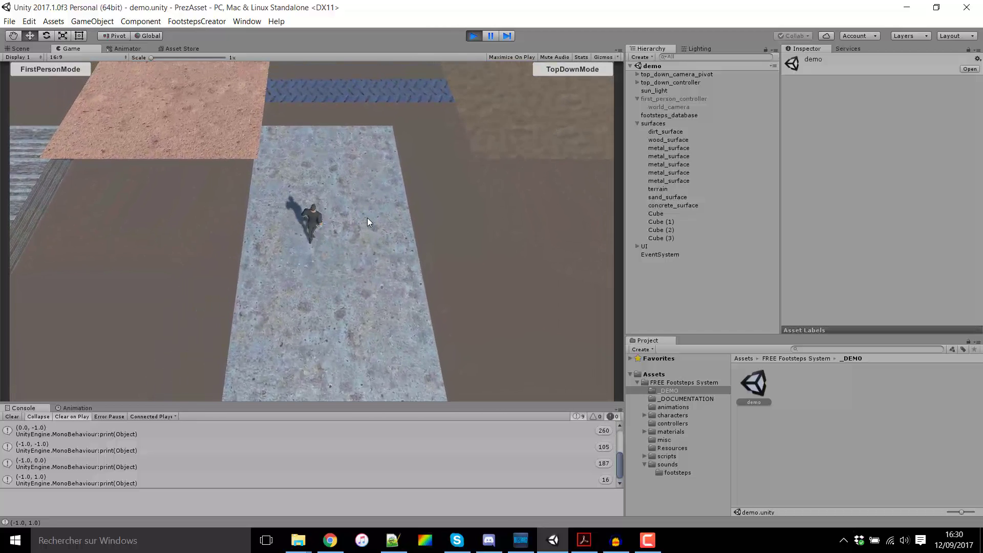
{"action": "key", "text": "Left"}
{"action": "key", "text": "Up"}
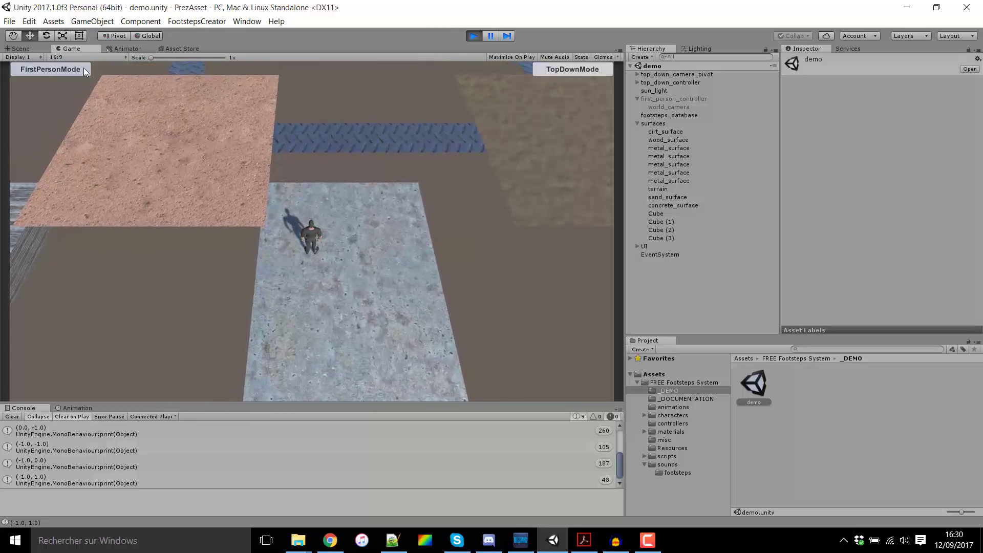
Step: Switch the demo to FirstPersonMode and walk from the concrete across the dirt onto the wood surface
{"action": "left_click", "coordinate": [84, 68]}
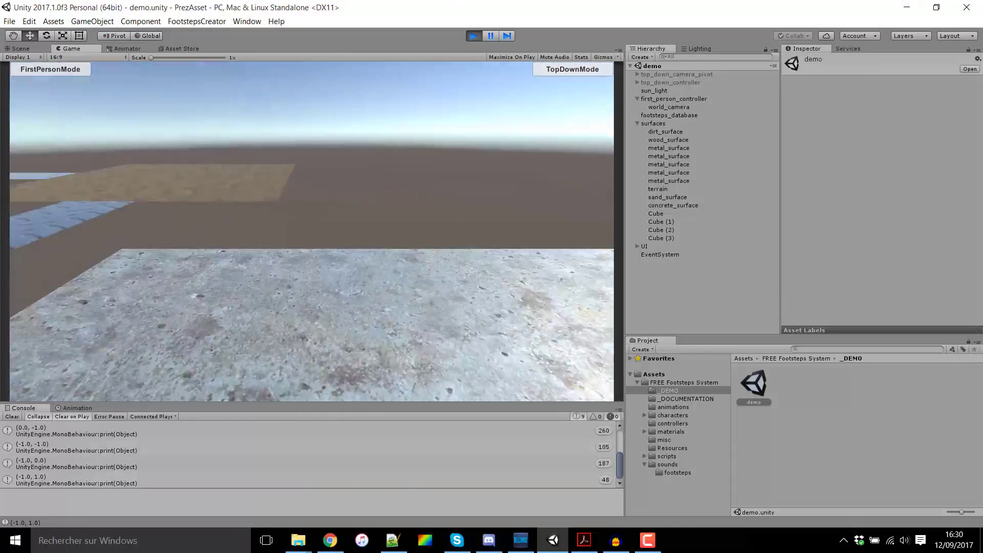
{"action": "key", "text": "w"}
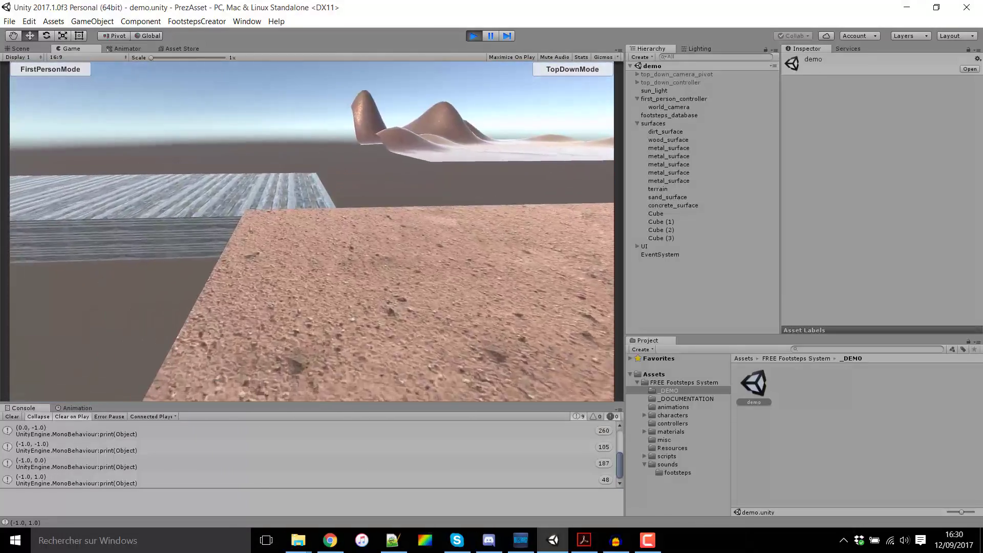
{"action": "key", "text": "w"}
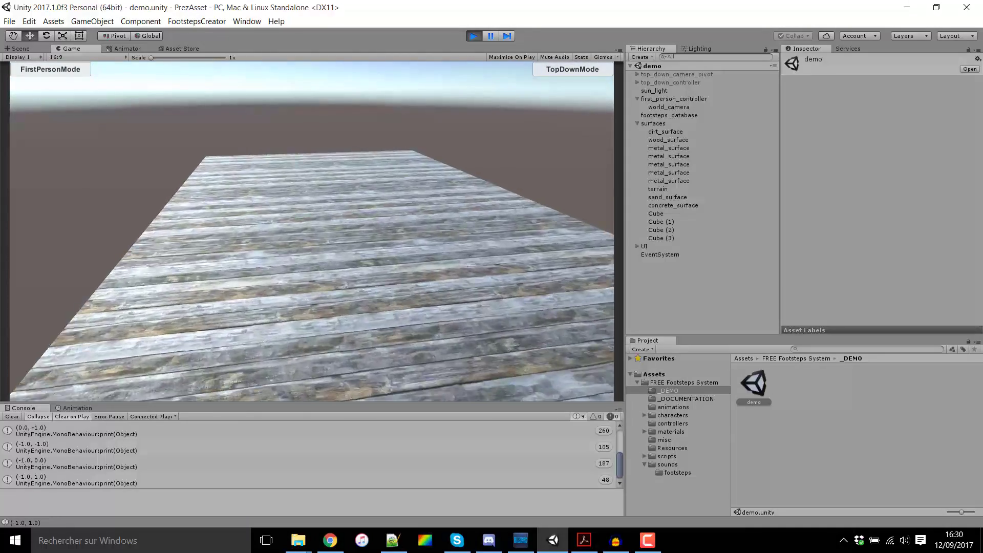
{"action": "key", "text": "w"}
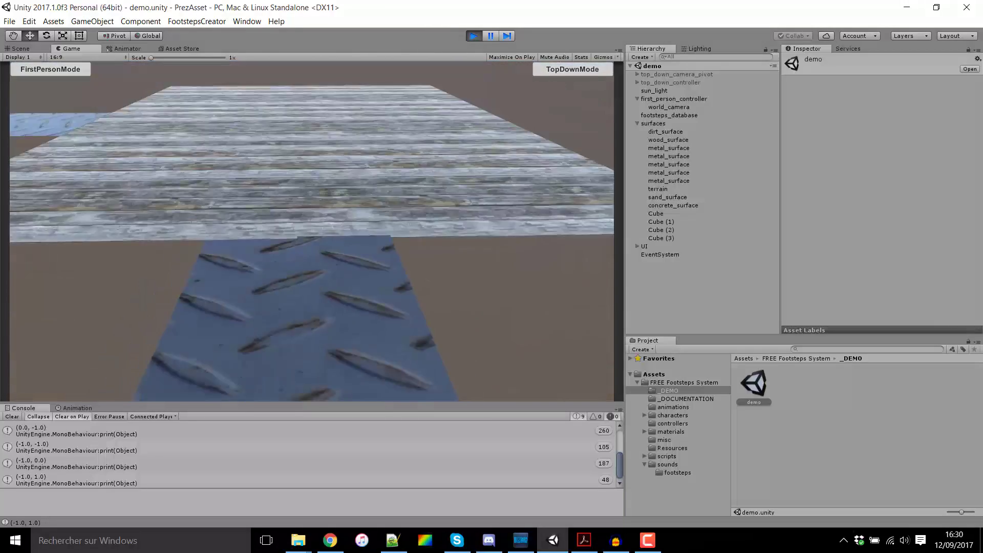
Step: Walk in first person along the metal walkways and over the concrete platform, heading back to the dirt surface
{"action": "key", "text": "w"}
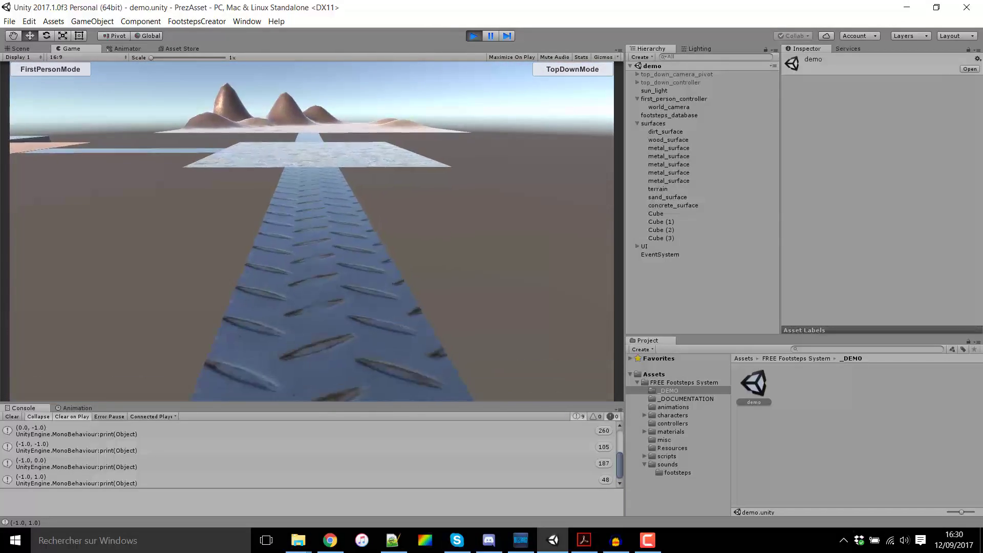
{"action": "key", "text": "w"}
{"action": "key", "text": "w"}
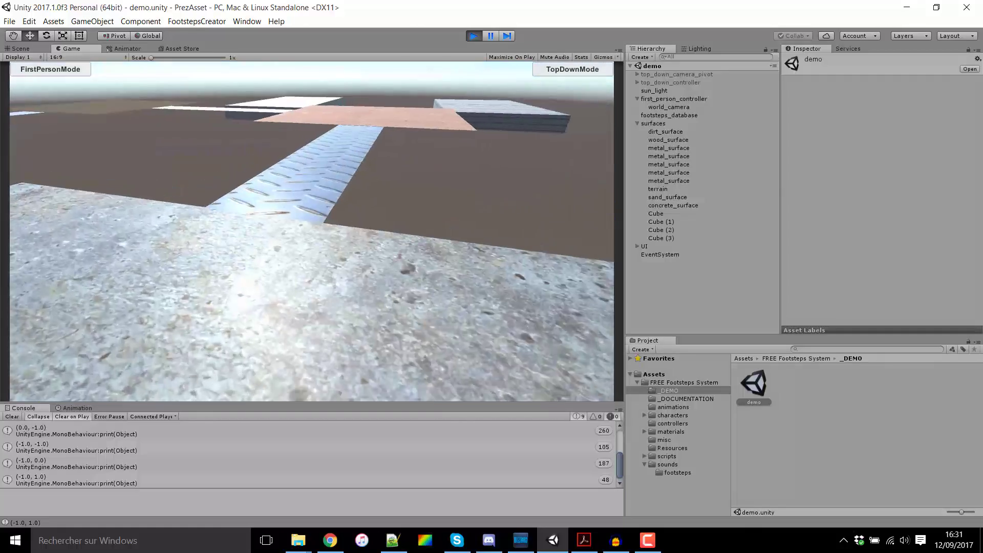
{"action": "key", "text": "w"}
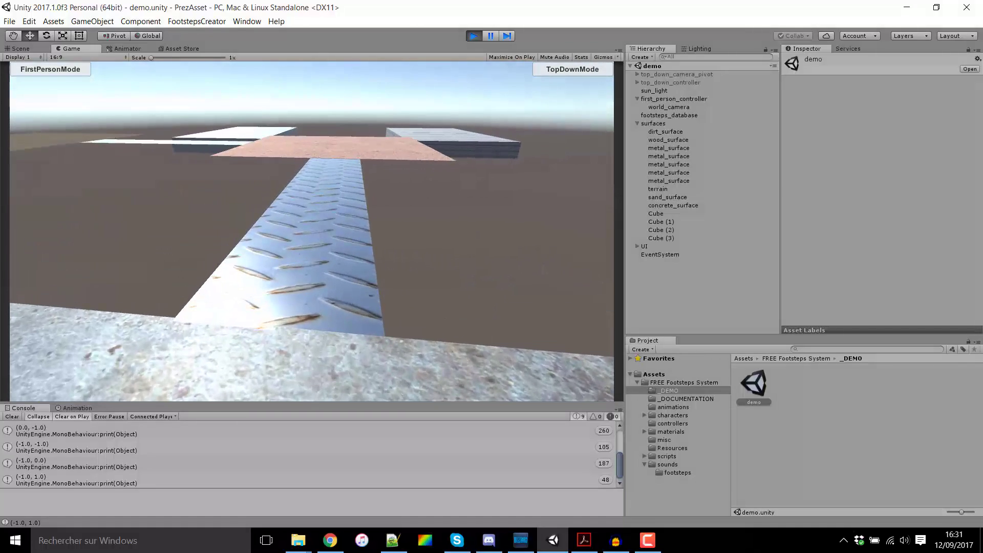
{"action": "key", "text": "w"}
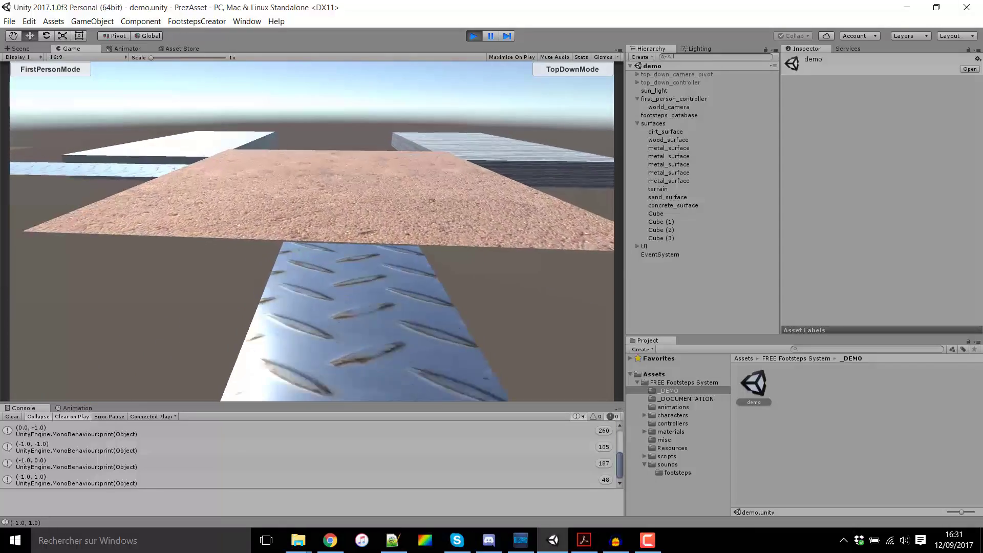
Step: Walk in first person back across the dirt surface, stop play mode and clear the console
{"action": "key", "text": "w"}
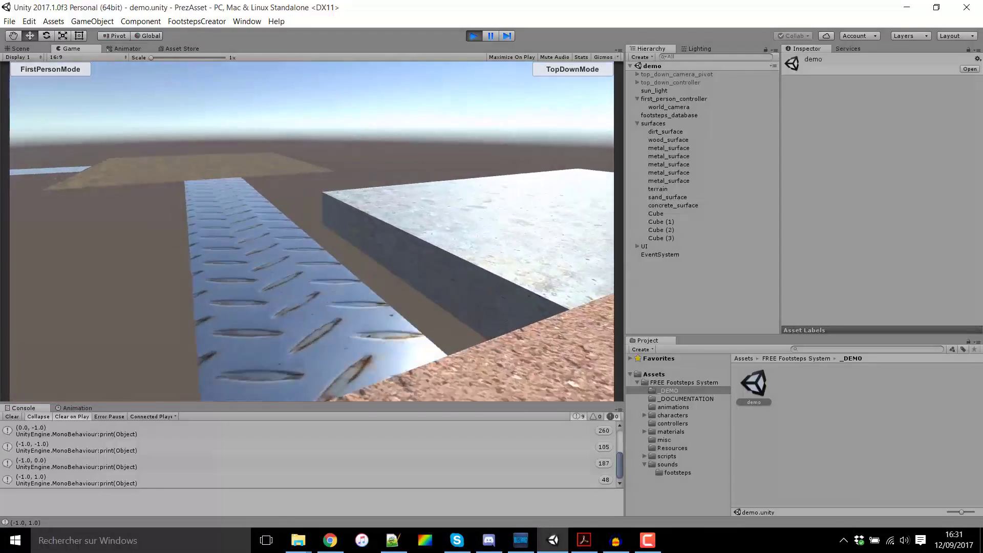
{"action": "key", "text": "w"}
{"action": "key", "text": "Escape"}
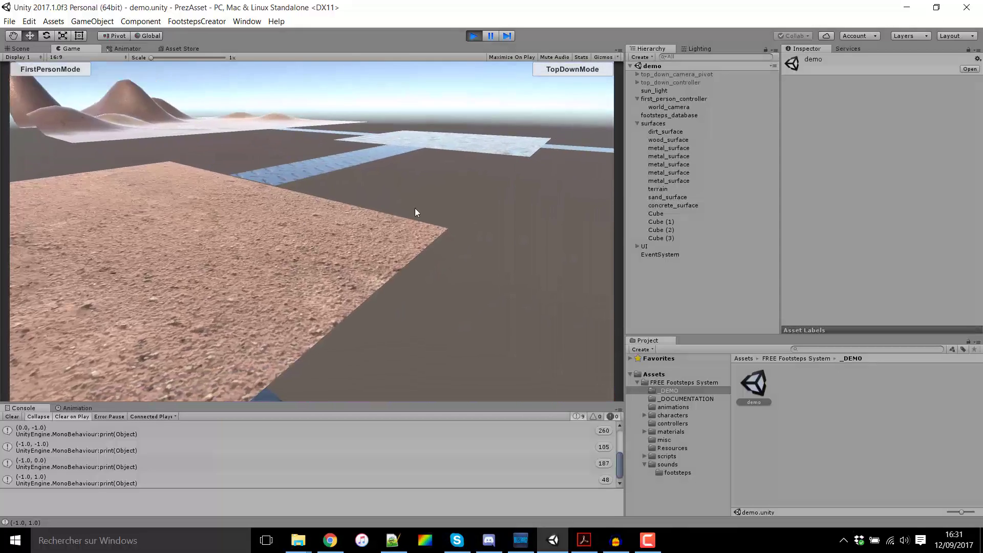
{"action": "left_click", "coordinate": [474, 36]}
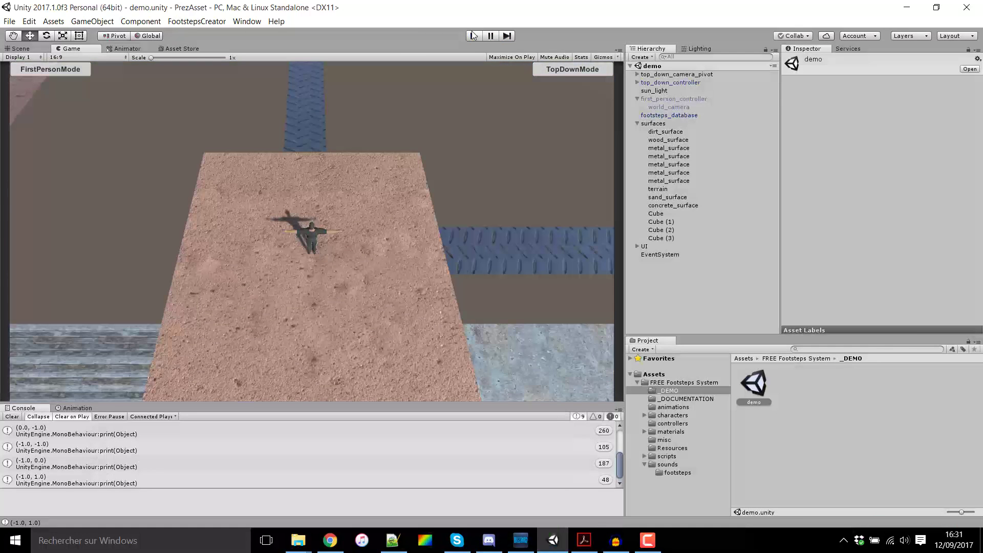
{"action": "left_click", "coordinate": [12, 416]}
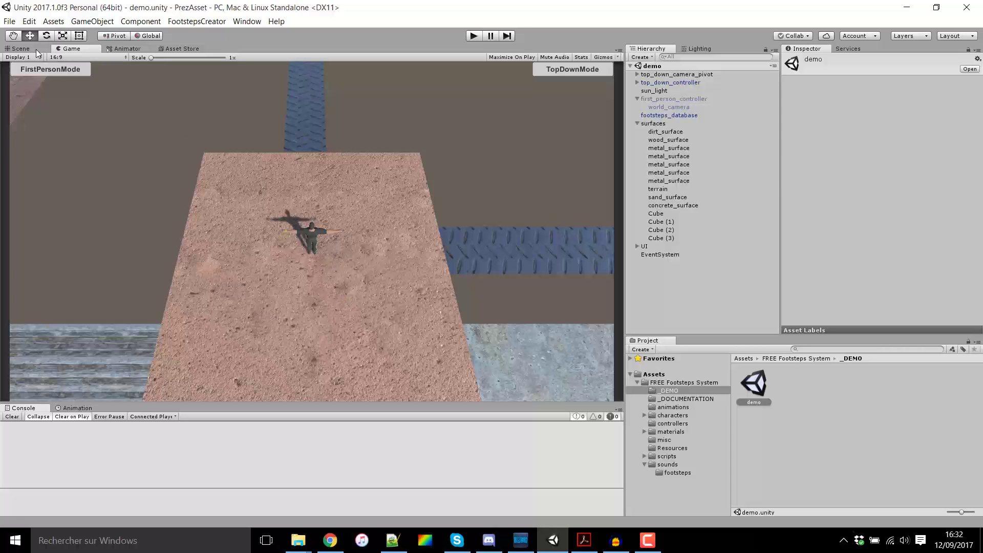
Step: Select the terrain in the Scene view and activate its Paint Texture tool
{"action": "left_click", "coordinate": [23, 48]}
{"action": "right_click_drag", "start_coordinate": [222, 217], "coordinate": [236, 239]}
{"action": "key", "text": "w"}
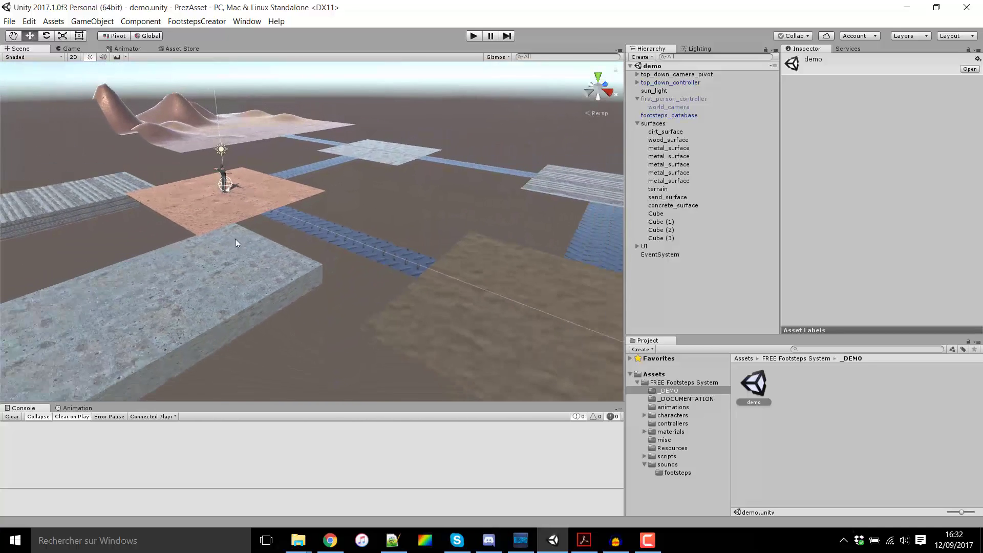
{"action": "right_click_drag", "start_coordinate": [358, 244], "coordinate": [158, 275]}
{"action": "left_click", "coordinate": [262, 257]}
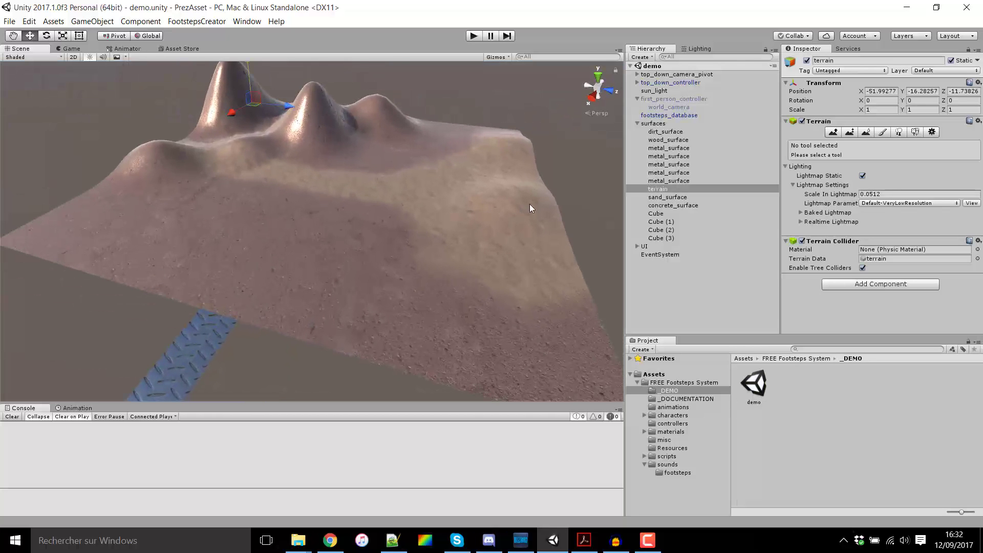
{"action": "left_click", "coordinate": [885, 133]}
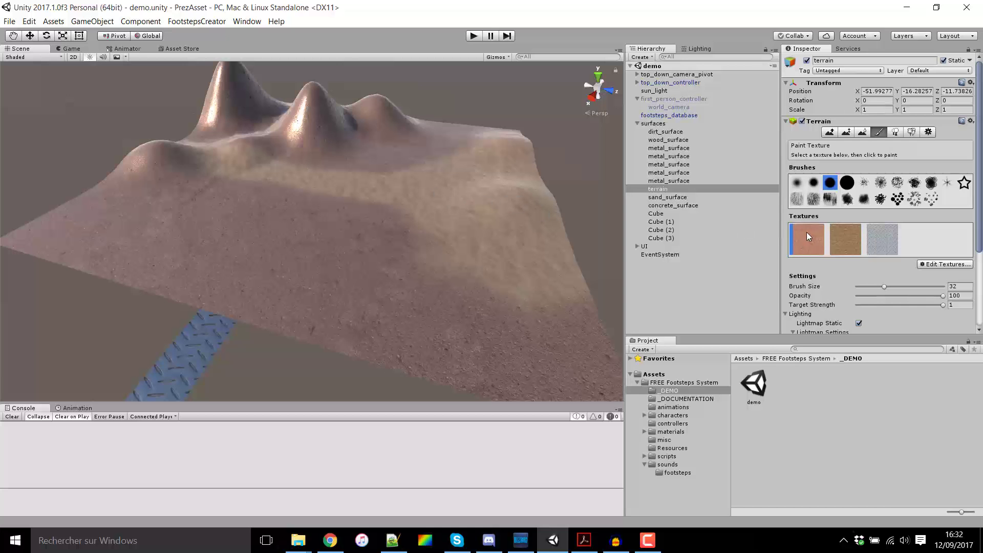
Step: Paint the metal plate texture over the terrain corner facing the dirt surface, with brush size 32 and full opacity
{"action": "left_click", "coordinate": [844, 239]}
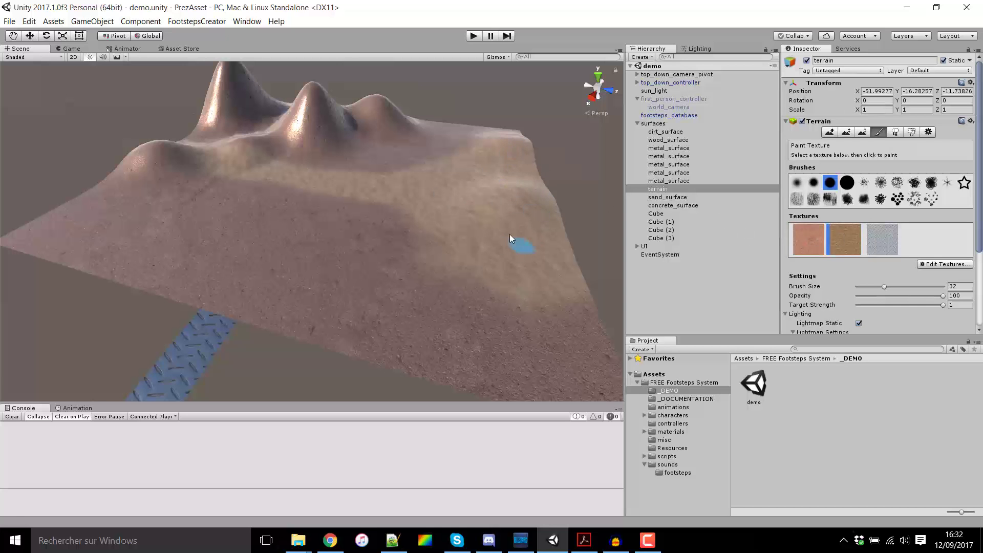
{"action": "right_click_drag", "start_coordinate": [517, 241], "coordinate": [410, 205]}
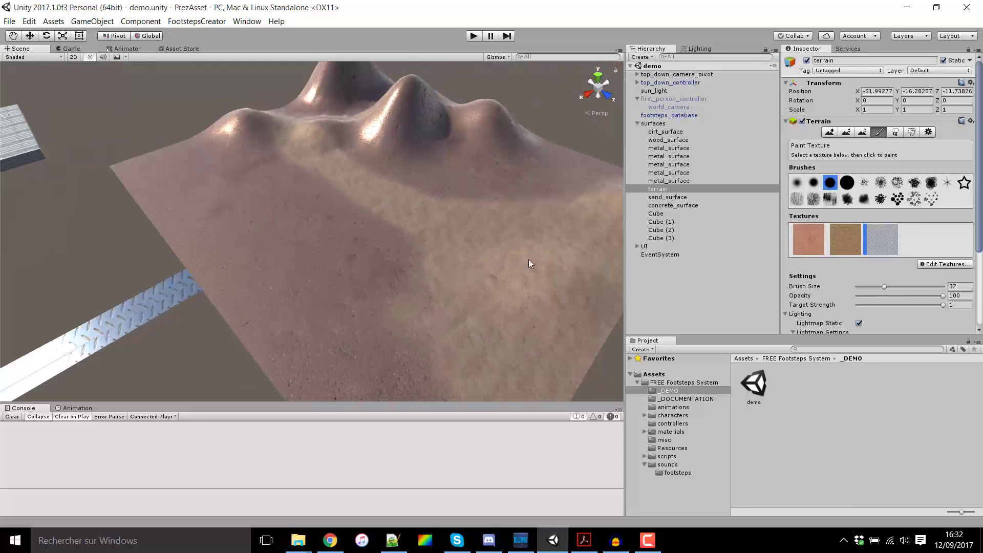
{"action": "right_click_drag", "start_coordinate": [507, 333], "coordinate": [818, 245]}
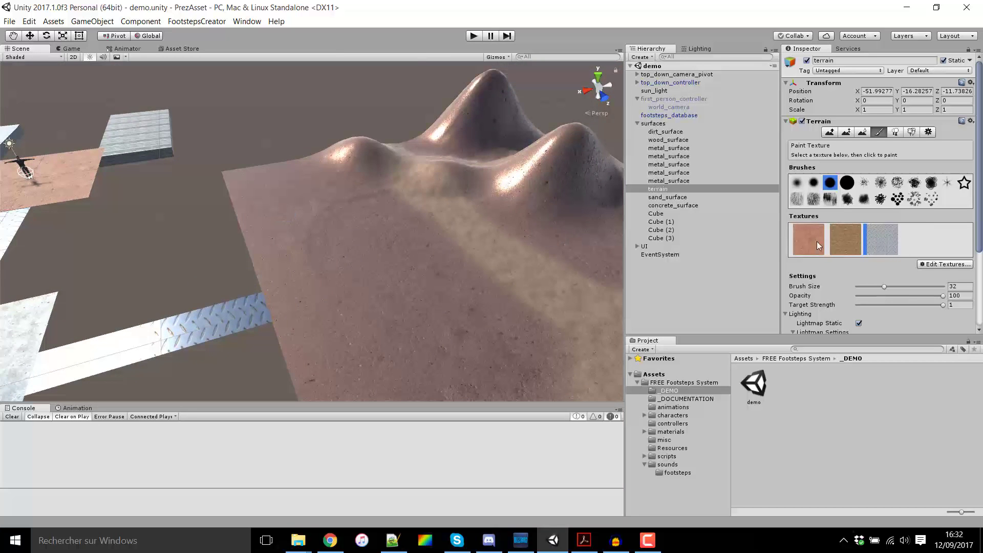
{"action": "mouse_move", "coordinate": [369, 235]}
{"action": "right_mouse_down"}
{"action": "mouse_move", "coordinate": [362, 228]}
{"action": "mouse_move", "coordinate": [410, 205]}
{"action": "mouse_move", "coordinate": [432, 162]}
{"action": "mouse_move", "coordinate": [487, 298]}
{"action": "mouse_move", "coordinate": [493, 288]}
{"action": "mouse_move", "coordinate": [483, 311]}
{"action": "mouse_move", "coordinate": [327, 311]}
{"action": "right_mouse_up"}
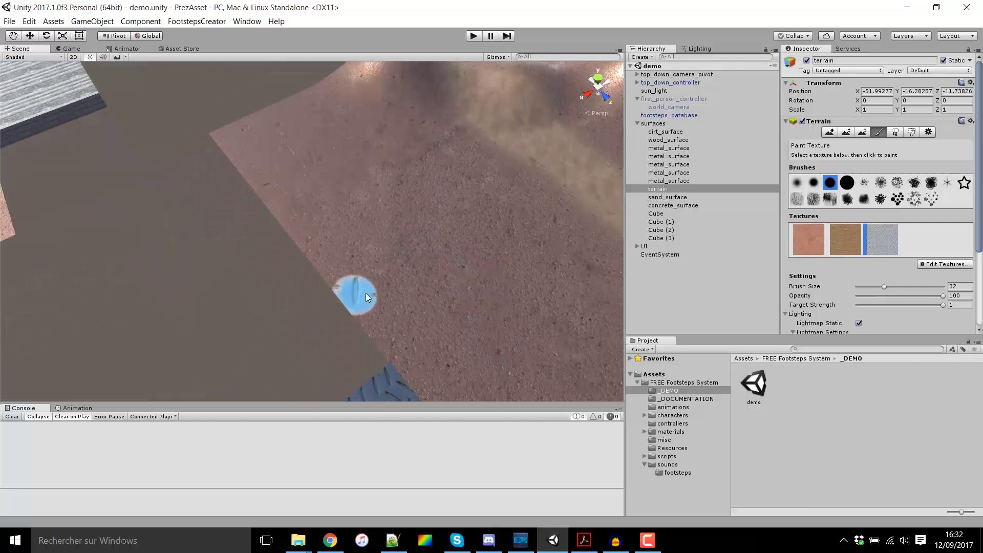
{"action": "left_click_drag", "start_coordinate": [375, 136], "coordinate": [308, 86]}
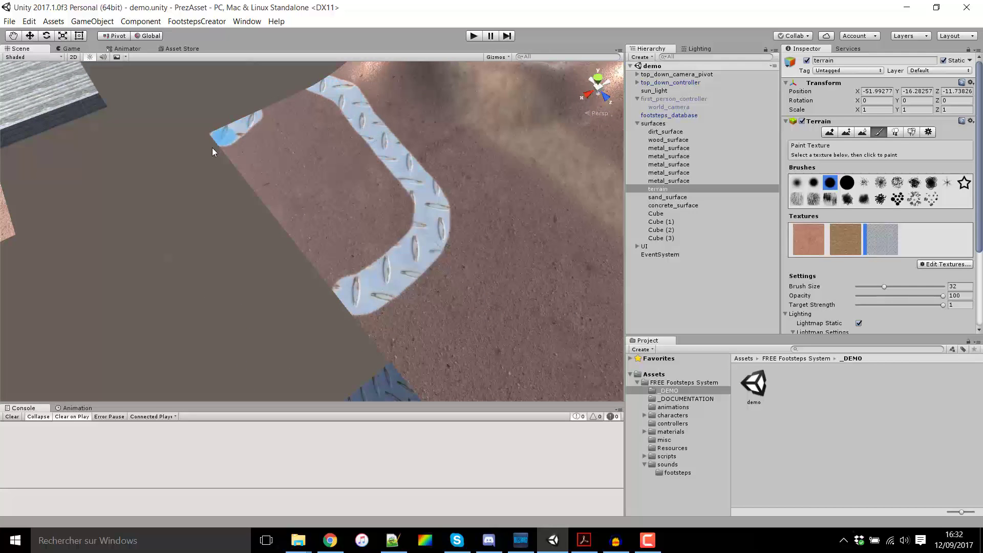
{"action": "mouse_move", "coordinate": [213, 149]}
{"action": "left_mouse_down"}
{"action": "mouse_move", "coordinate": [309, 103]}
{"action": "mouse_move", "coordinate": [349, 133]}
{"action": "mouse_move", "coordinate": [235, 162]}
{"action": "mouse_move", "coordinate": [322, 257]}
{"action": "mouse_move", "coordinate": [399, 215]}
{"action": "mouse_move", "coordinate": [292, 156]}
{"action": "mouse_move", "coordinate": [324, 155]}
{"action": "mouse_move", "coordinate": [398, 193]}
{"action": "mouse_move", "coordinate": [380, 173]}
{"action": "mouse_move", "coordinate": [345, 175]}
{"action": "left_mouse_up"}
Step: Duplicate the wood block Cube (3) and move the copy between the dirt surface and the terrain, to about X -13.11, Z -9.23
{"action": "scroll", "coordinate": [345, 229], "scroll_direction": "down", "scroll_amount": 10}
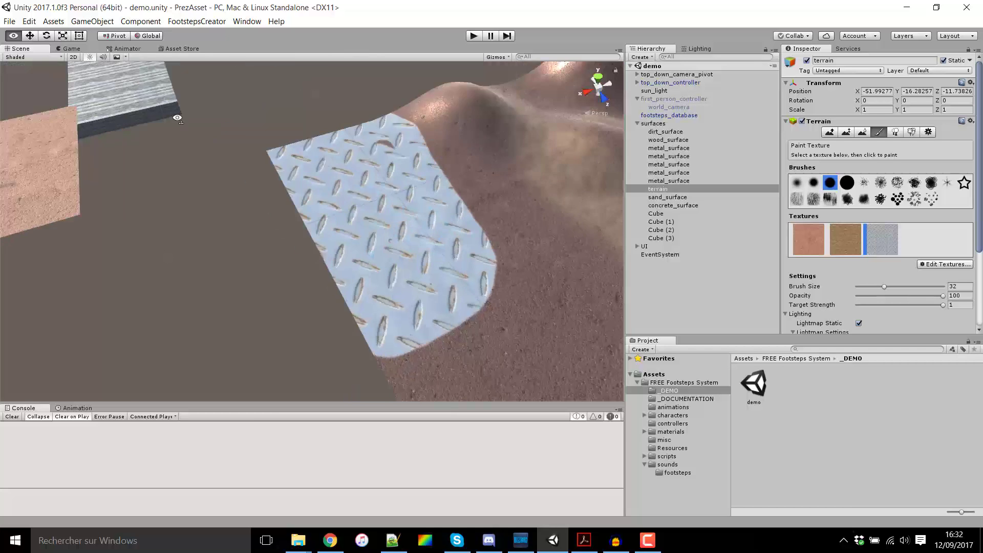
{"action": "scroll", "coordinate": [292, 246], "scroll_direction": "up", "scroll_amount": 5}
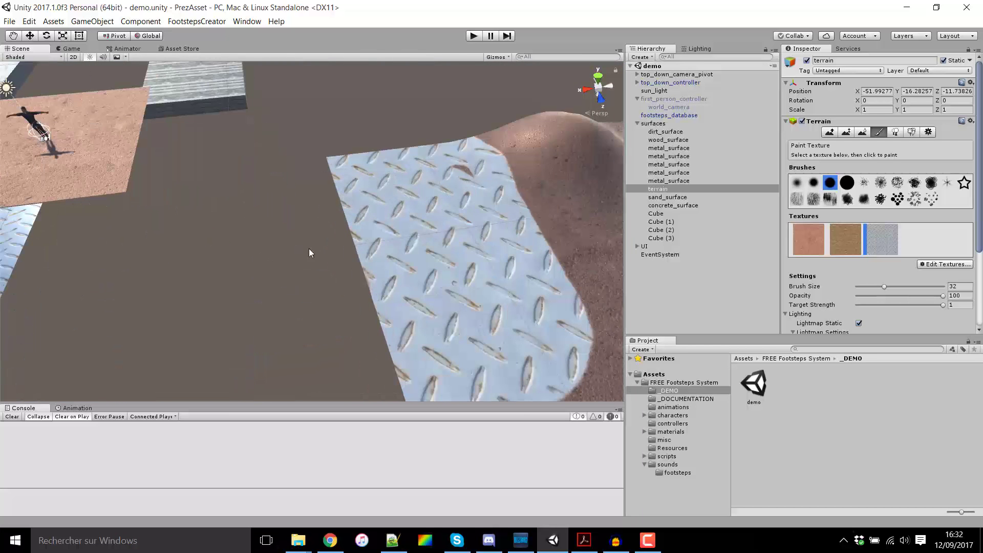
{"action": "scroll", "coordinate": [328, 254], "scroll_direction": "down", "scroll_amount": 4}
{"action": "left_click_drag", "start_coordinate": [429, 288], "coordinate": [509, 296], "text": "alt"}
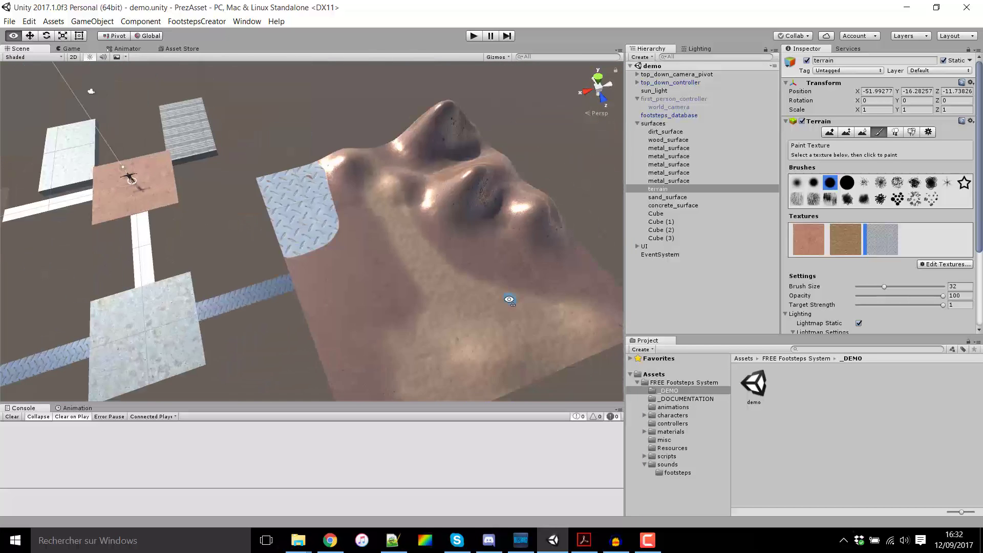
{"action": "right_click_drag", "start_coordinate": [425, 228], "coordinate": [289, 166]}
{"action": "right_click_drag", "start_coordinate": [116, 88], "coordinate": [117, 109]}
{"action": "scroll", "coordinate": [117, 109], "scroll_direction": "down", "scroll_amount": 3}
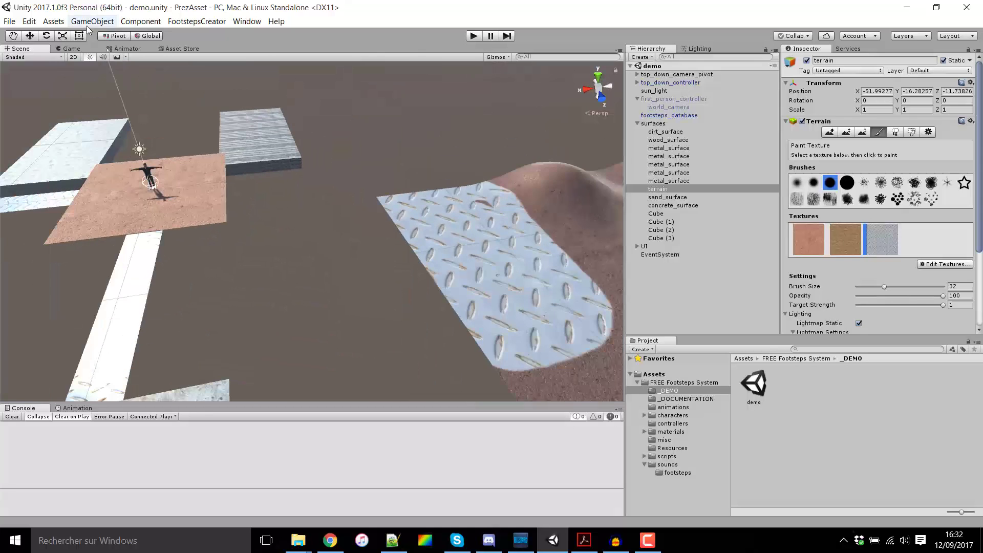
{"action": "left_click", "coordinate": [30, 35]}
{"action": "left_click", "coordinate": [201, 168]}
{"action": "left_click", "coordinate": [258, 148]}
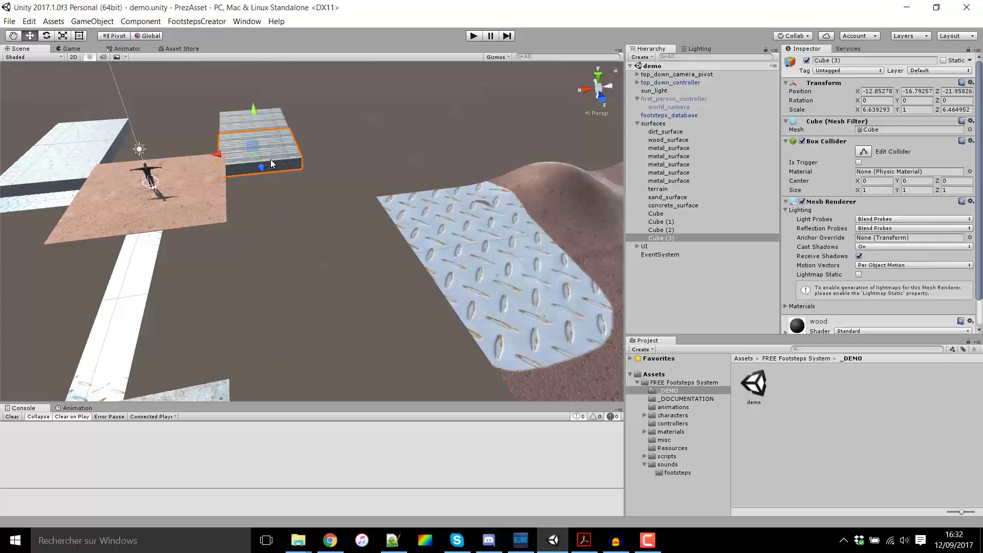
{"action": "key", "text": "ctrl+d"}
{"action": "left_click_drag", "start_coordinate": [252, 157], "coordinate": [270, 245]}
Step: Stretch the duplicated wood block to about 13 along X and move it to about X -14.36, Y -17.29, bridging dirt and terrain
{"action": "scroll", "coordinate": [369, 275], "scroll_direction": "up", "scroll_amount": 4}
{"action": "right_click_drag", "start_coordinate": [369, 275], "coordinate": [347, 247]}
{"action": "scroll", "coordinate": [346, 247], "scroll_direction": "down", "scroll_amount": 3}
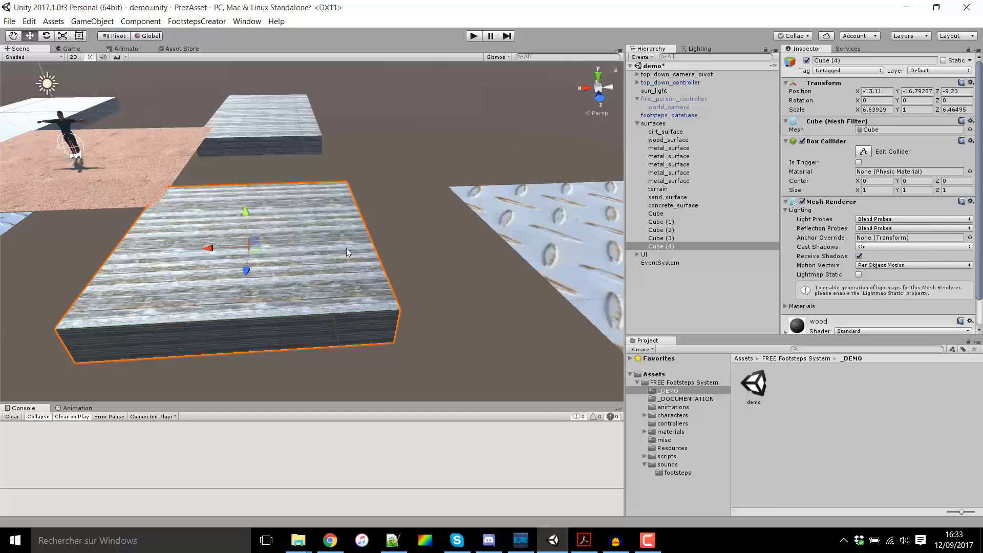
{"action": "left_click", "coordinate": [67, 36]}
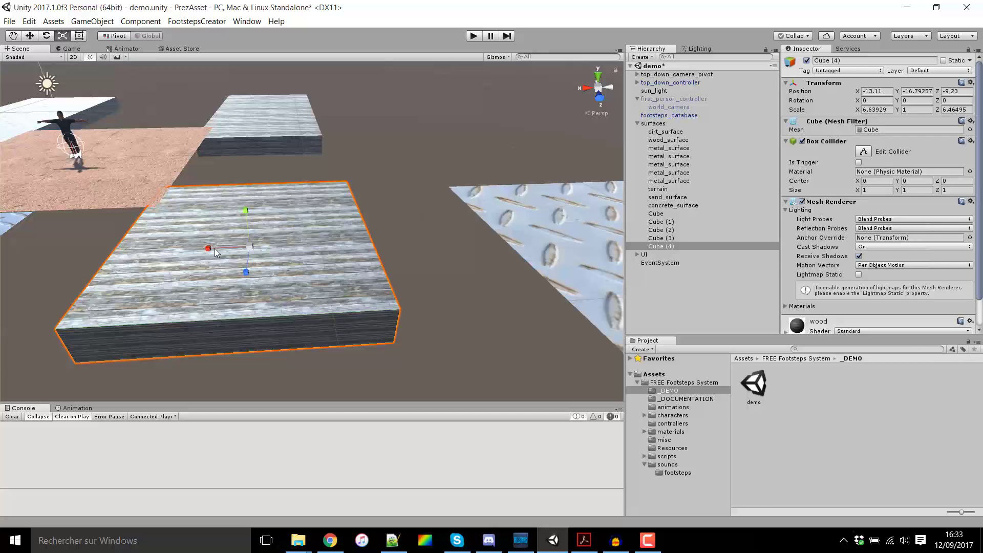
{"action": "left_click_drag", "start_coordinate": [214, 248], "coordinate": [167, 248]}
{"action": "key", "text": "w"}
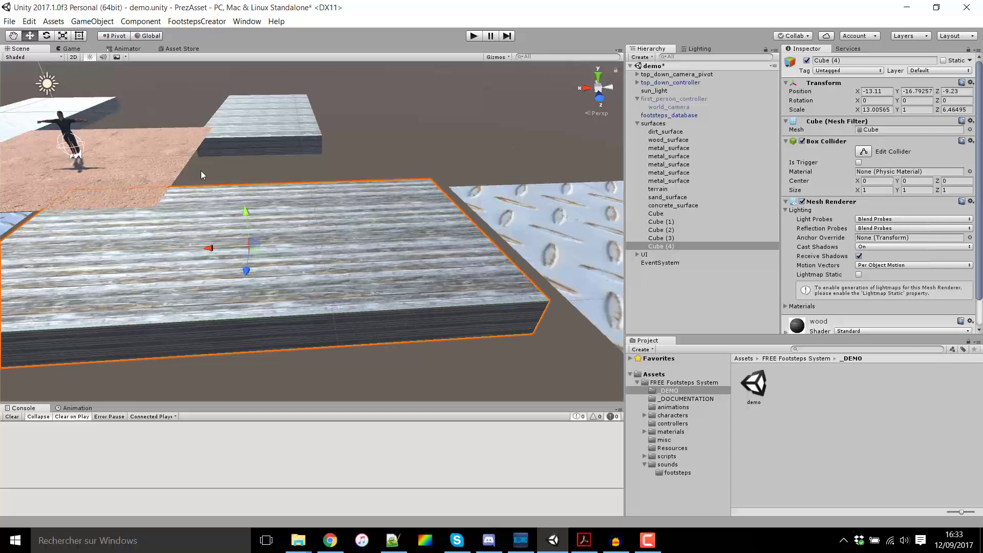
{"action": "left_click_drag", "start_coordinate": [228, 248], "coordinate": [293, 222]}
{"action": "scroll", "coordinate": [358, 215], "scroll_direction": "down", "scroll_amount": 6}
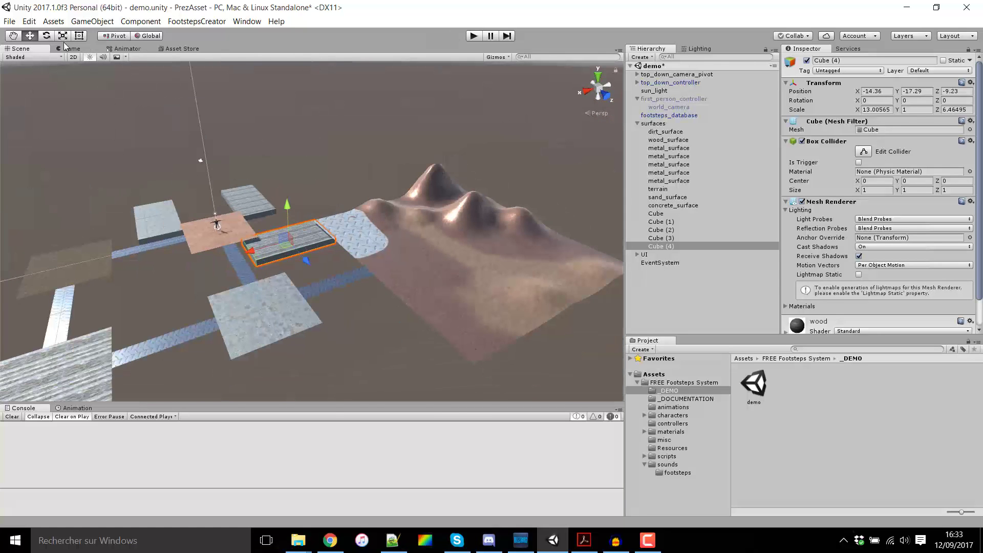
Step: Run the scene in the Game view and walk from the dirt over the new wood block and painted metal onto the terrain
{"action": "left_click", "coordinate": [68, 48]}
{"action": "left_click", "coordinate": [473, 36]}
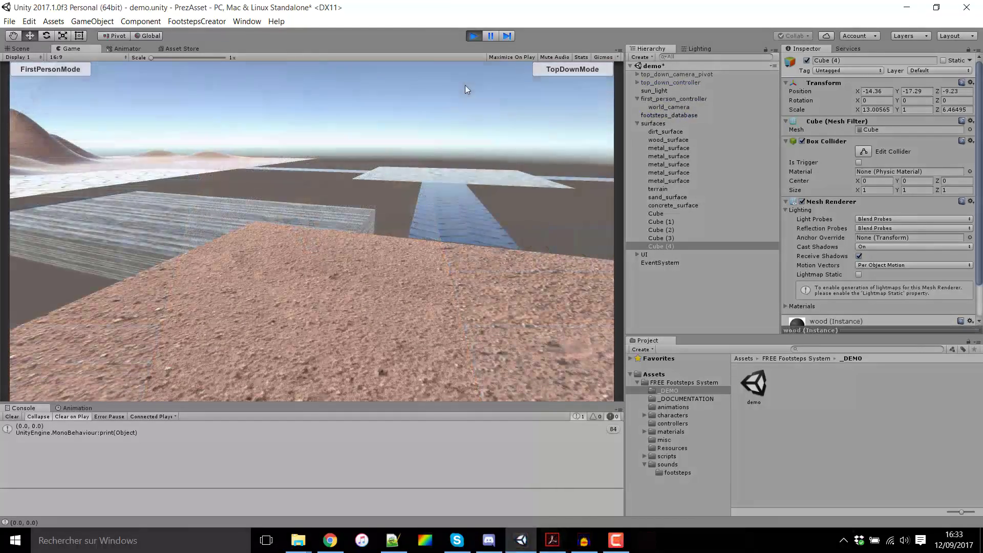
{"action": "key", "text": "w"}
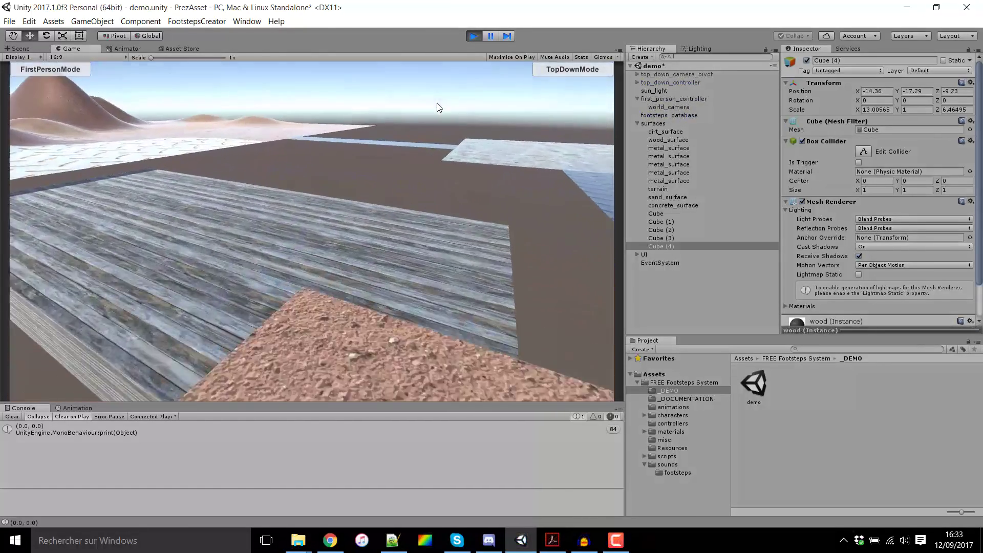
{"action": "key", "text": "w"}
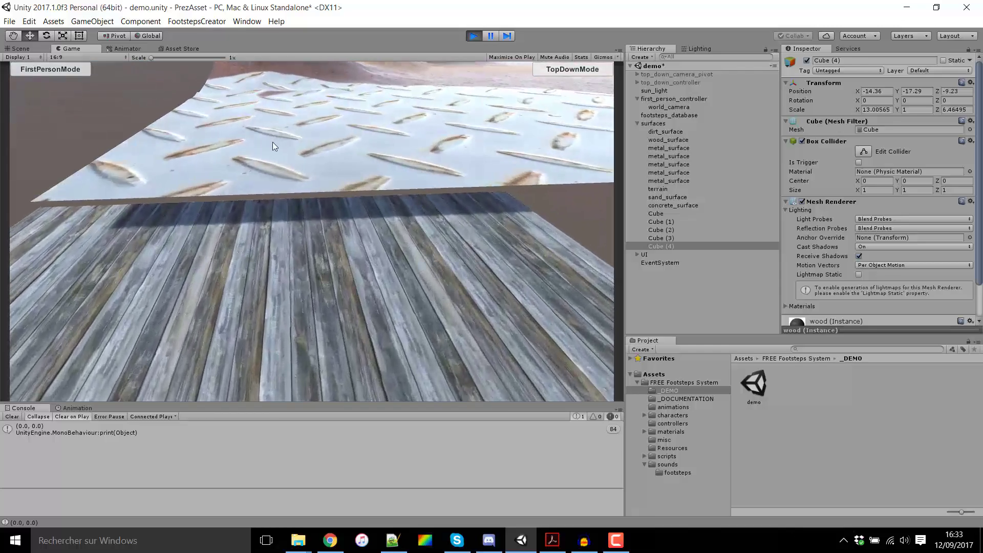
{"action": "key", "text": "w"}
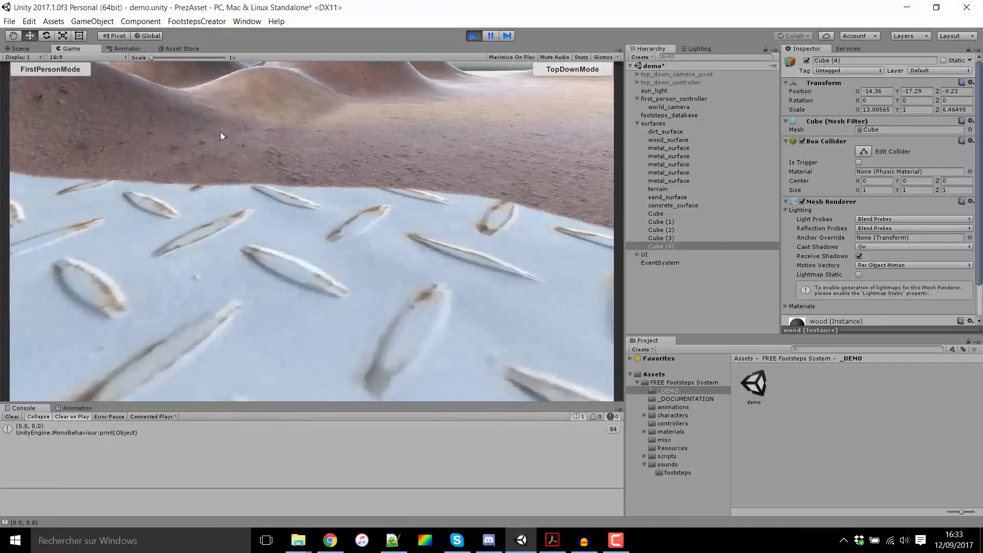
{"action": "key", "text": "w"}
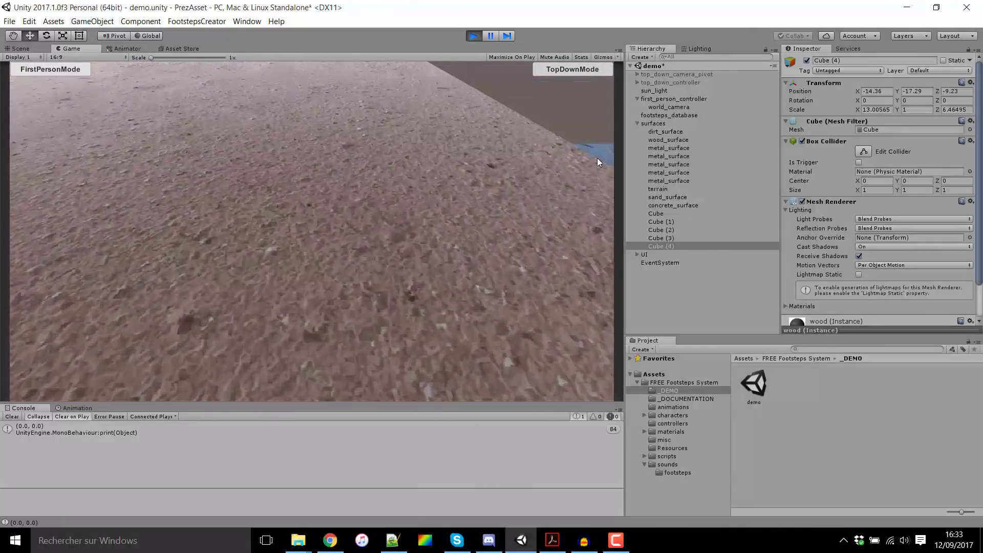
{"action": "key", "text": "w"}
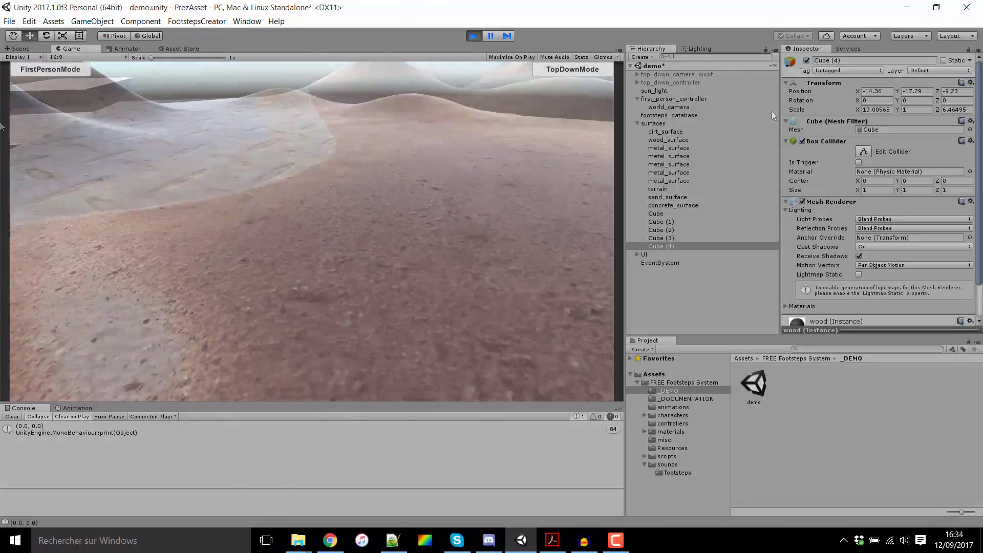
Step: Walk over the terrain hills and back across the painted metal and wood block, ending with play mode stopped
{"action": "key", "text": "w"}
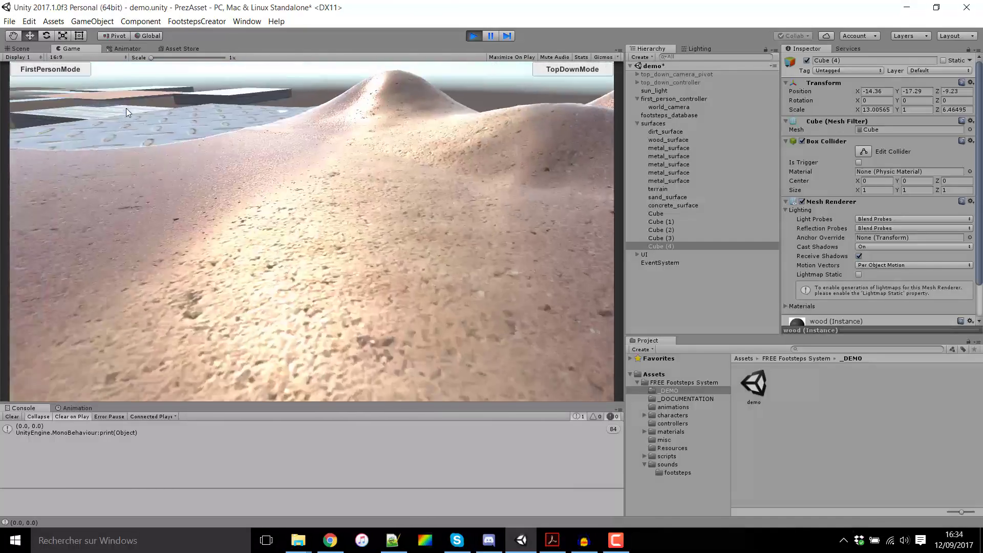
{"action": "key", "text": "w"}
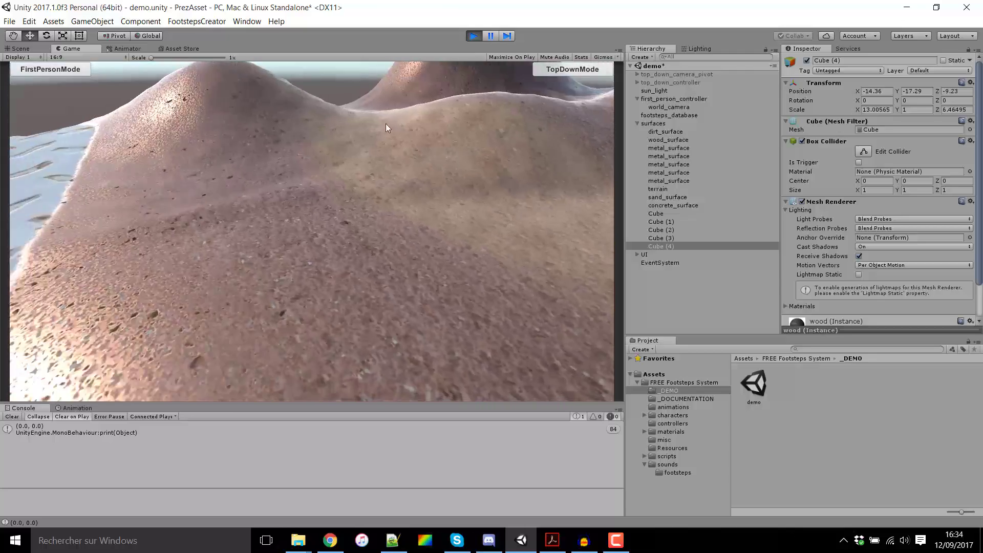
{"action": "key", "text": "w"}
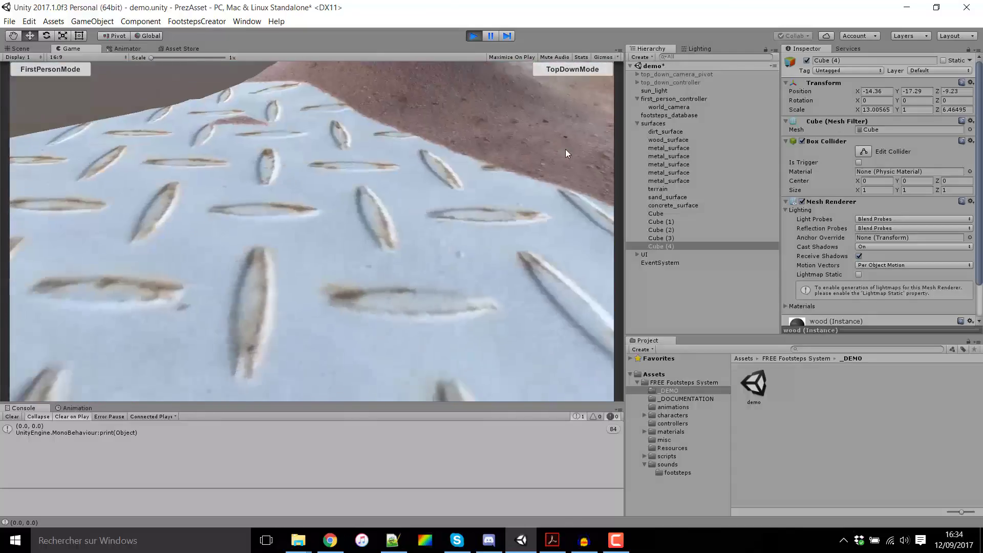
{"action": "key", "text": "w"}
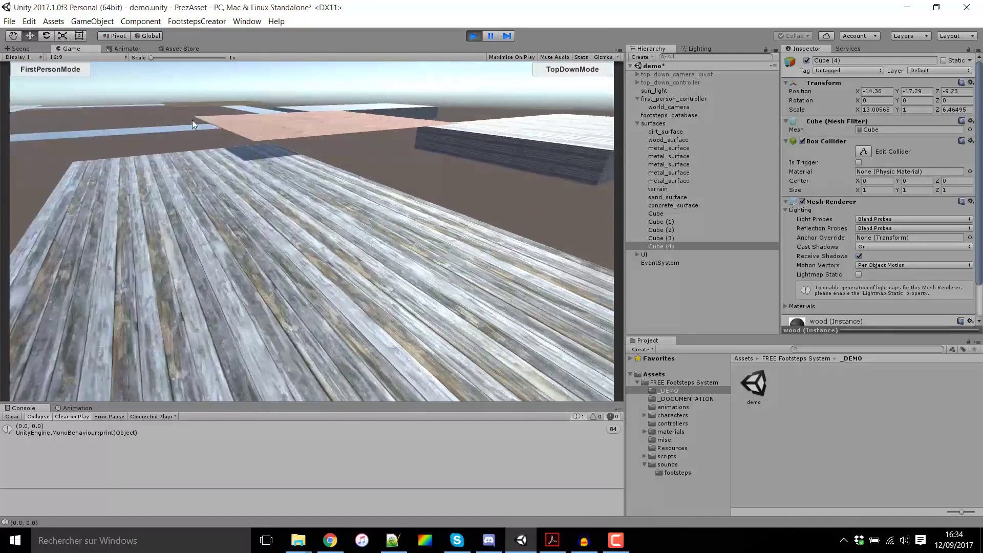
{"action": "key", "text": "w"}
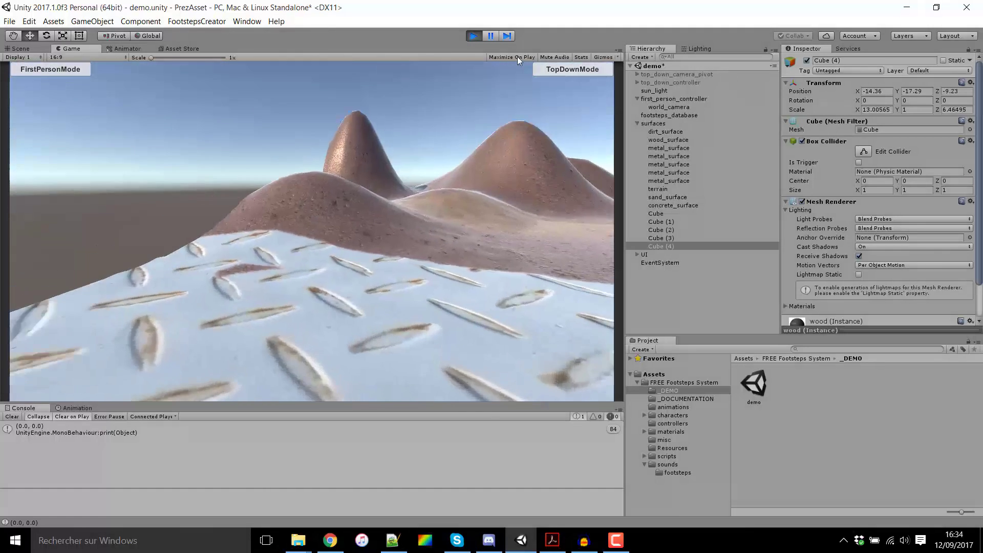
{"action": "left_click", "coordinate": [474, 36]}
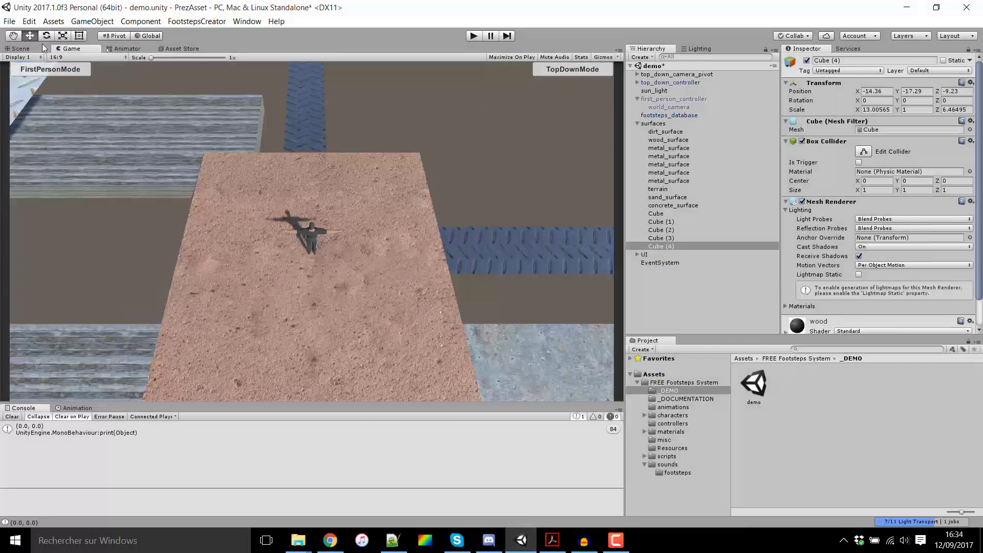
Step: Return to the Scene view, select the terrain and look over the demo surfaces
{"action": "left_click", "coordinate": [22, 50]}
{"action": "right_click_drag", "start_coordinate": [365, 236], "coordinate": [392, 251]}
{"action": "key", "text": "w"}
{"action": "left_click", "coordinate": [393, 249]}
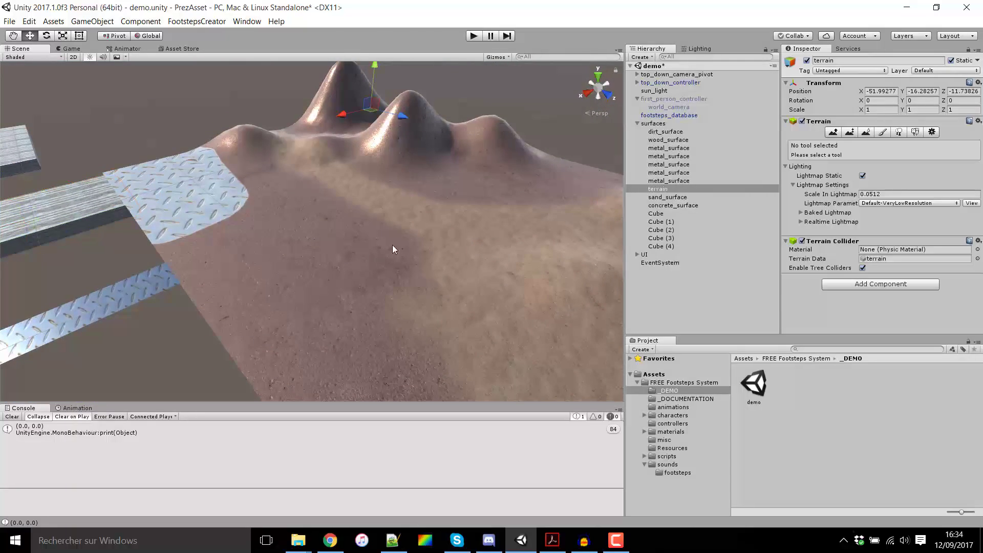
{"action": "right_click_drag", "start_coordinate": [357, 224], "coordinate": [414, 10]}
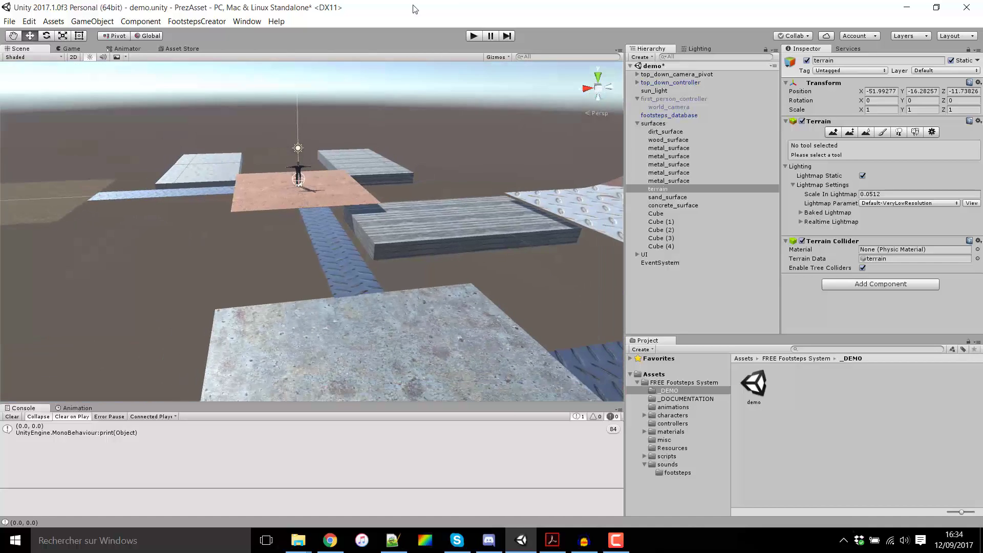
Step: Switch to Documentation.pdf in Acrobat Reader and read the Overview at the start of the document
{"action": "right_click_drag", "start_coordinate": [229, 219], "coordinate": [193, 291]}
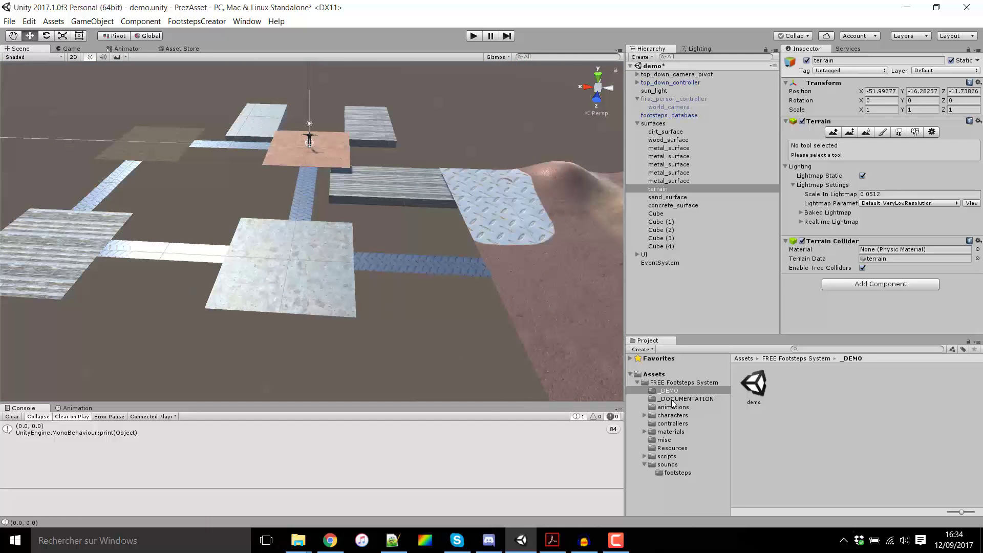
{"action": "left_click", "coordinate": [552, 540]}
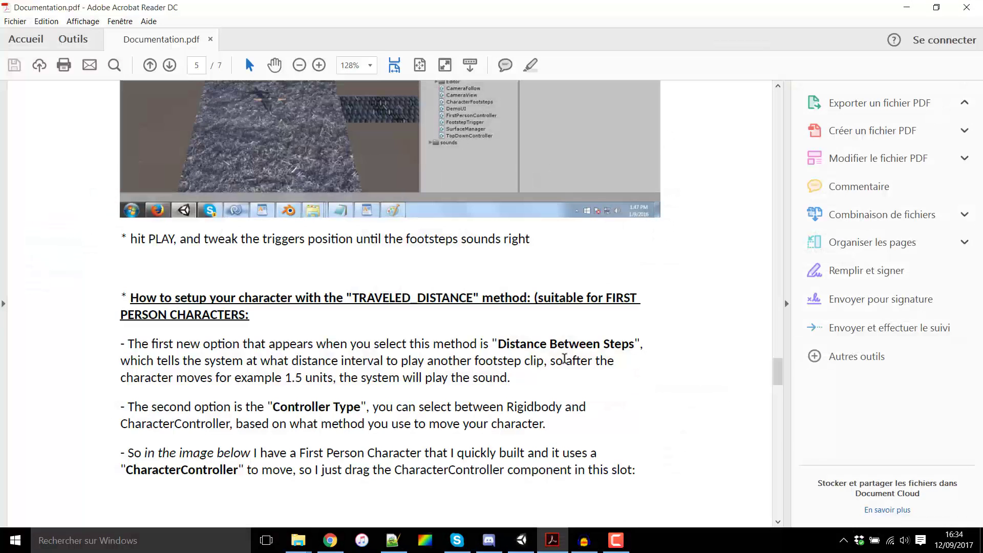
{"action": "scroll", "coordinate": [565, 358], "scroll_direction": "up", "scroll_amount": 20}
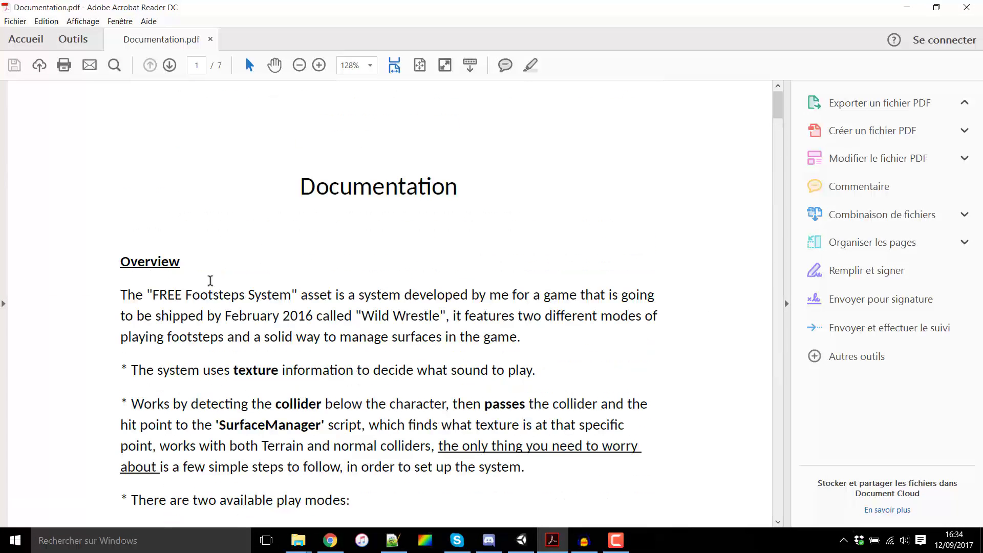
{"action": "scroll", "coordinate": [262, 206], "scroll_direction": "down", "scroll_amount": 1}
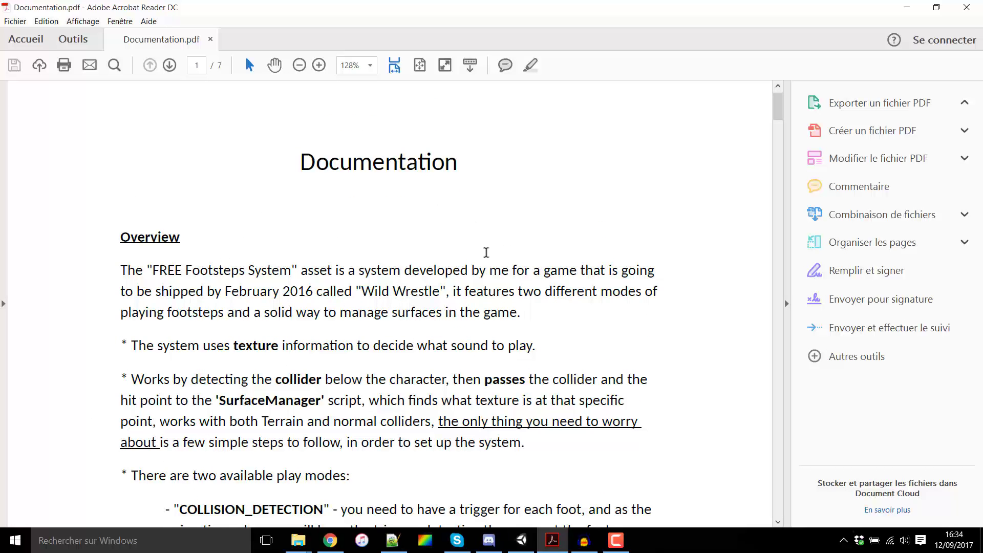
{"action": "scroll", "coordinate": [390, 215], "scroll_direction": "down", "scroll_amount": 2}
{"action": "scroll", "coordinate": [451, 97], "scroll_direction": "up", "scroll_amount": 3}
{"action": "scroll", "coordinate": [367, 97], "scroll_direction": "down", "scroll_amount": 2}
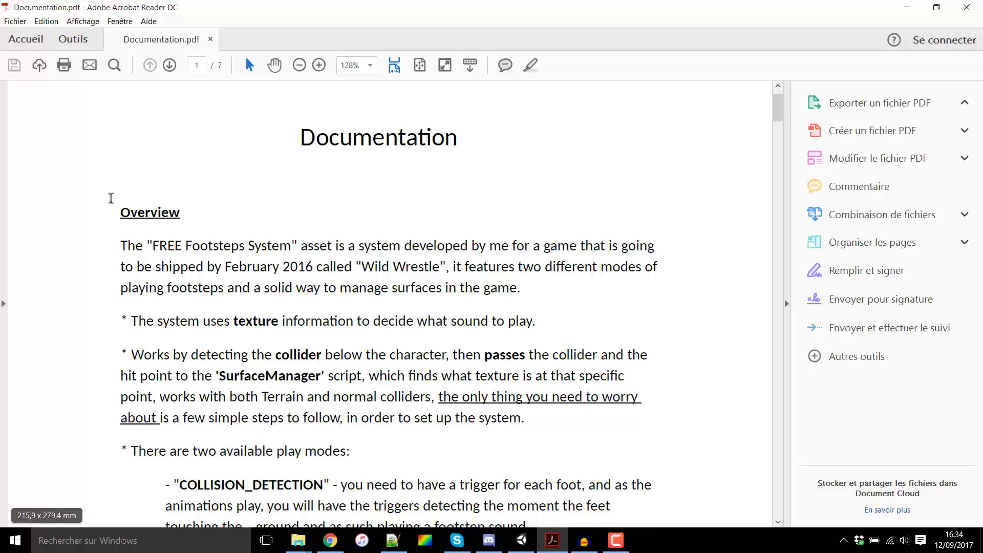
Step: Read about the COLLISION_DETECTION and TRAVELED_DISTANCE modes and the CreateFootstepsDatabase setup instructions in the documentation
{"action": "scroll", "coordinate": [415, 264], "scroll_direction": "down", "scroll_amount": 14}
{"action": "scroll", "coordinate": [486, 235], "scroll_direction": "down", "scroll_amount": 19}
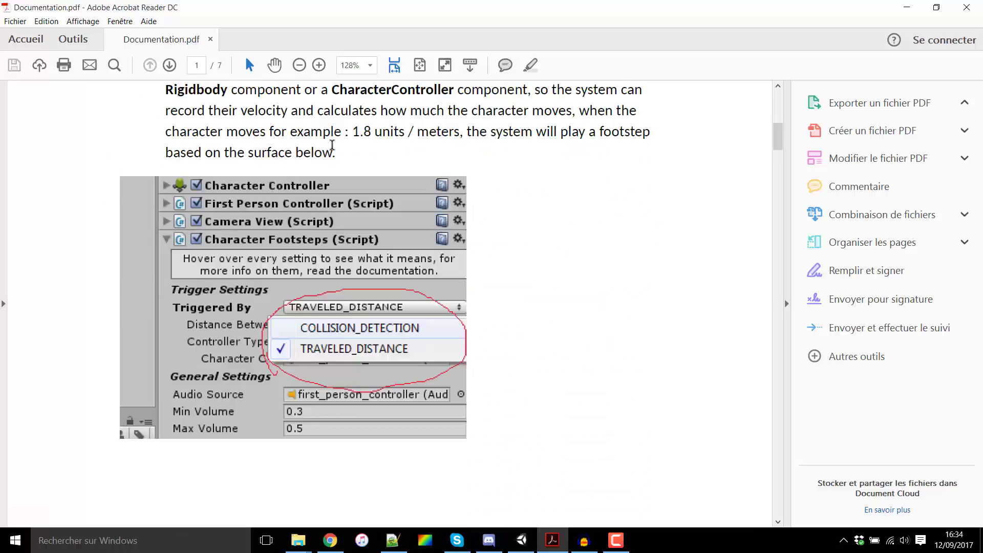
{"action": "scroll", "coordinate": [513, 228], "scroll_direction": "up", "scroll_amount": 13}
{"action": "scroll", "coordinate": [513, 226], "scroll_direction": "up", "scroll_amount": 4}
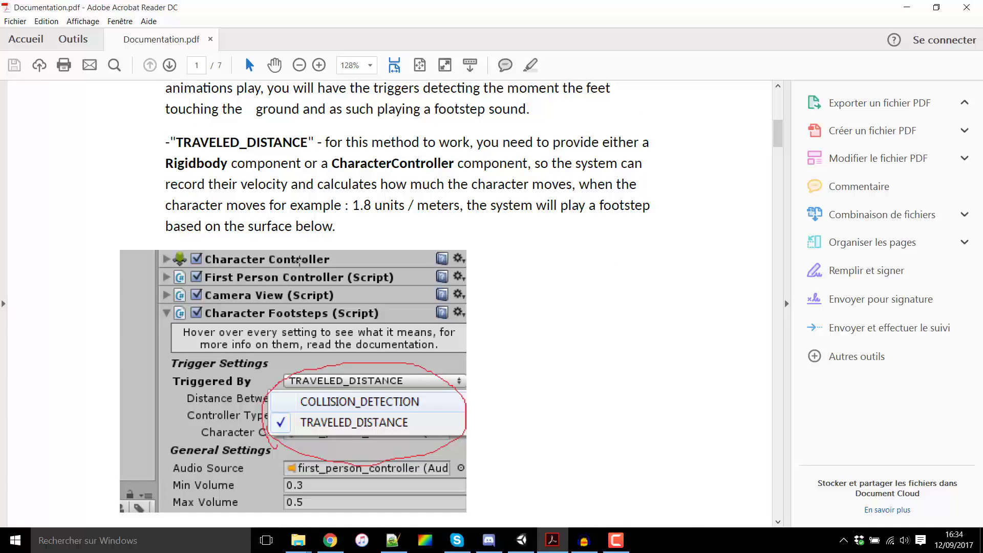
{"action": "scroll", "coordinate": [318, 146], "scroll_direction": "down", "scroll_amount": 4}
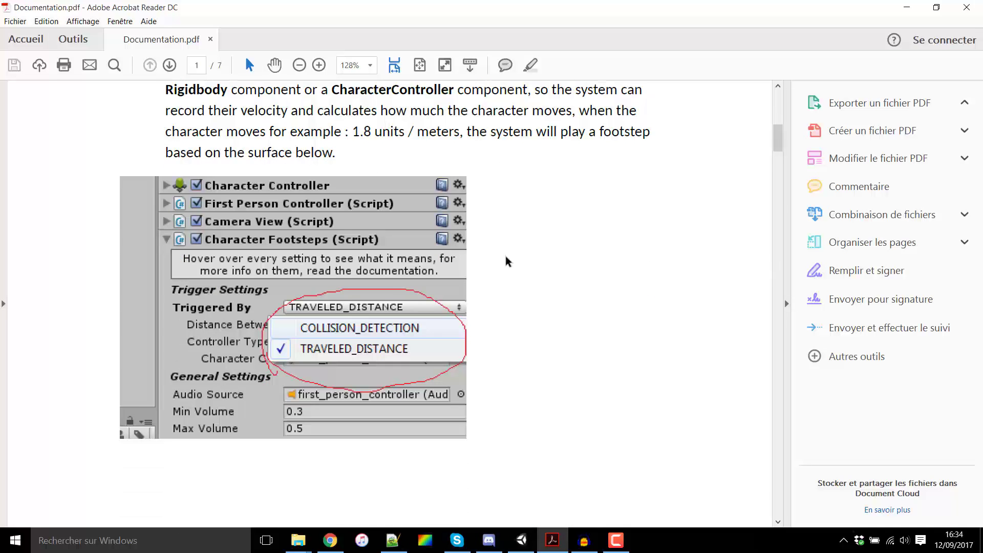
{"action": "scroll", "coordinate": [505, 259], "scroll_direction": "down", "scroll_amount": 20}
{"action": "scroll", "coordinate": [567, 231], "scroll_direction": "down", "scroll_amount": 5}
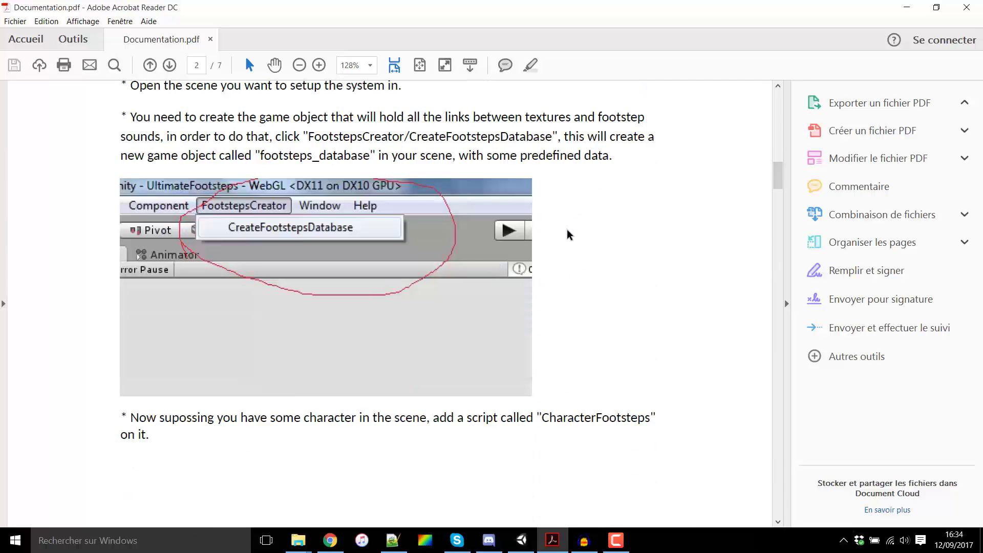
Step: Jump to the documentation's Learn more section and read about the demo scene and the author's contact options
{"action": "left_click_drag", "start_coordinate": [777, 177], "coordinate": [788, 434]}
{"action": "scroll", "coordinate": [115, 253], "scroll_direction": "down", "scroll_amount": 4}
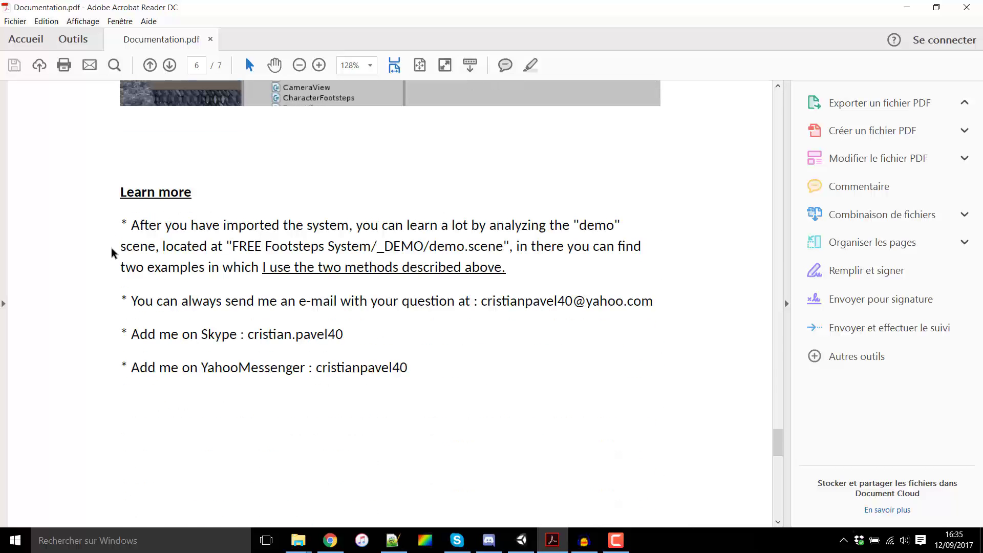
{"action": "scroll", "coordinate": [333, 264], "scroll_direction": "down", "scroll_amount": 4}
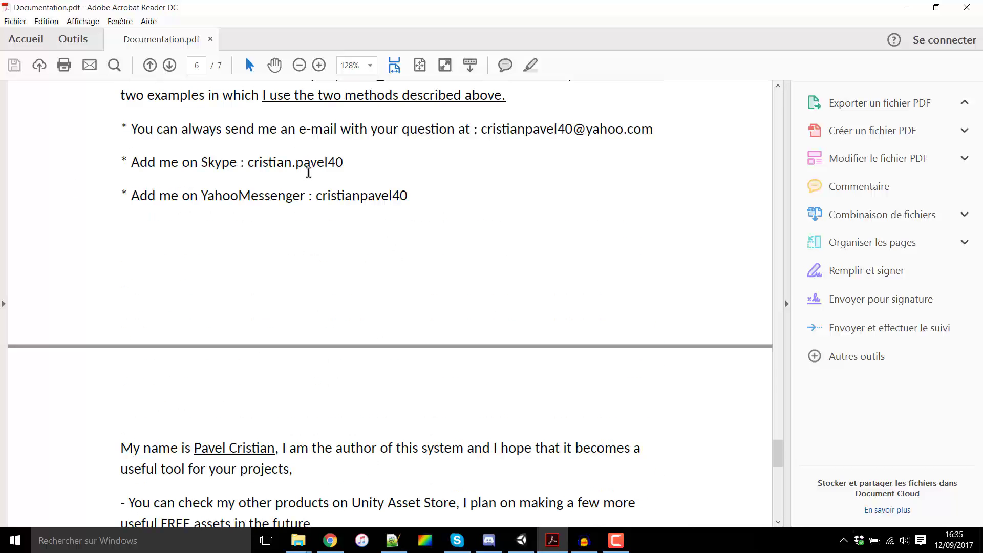
{"action": "scroll", "coordinate": [309, 172], "scroll_direction": "up", "scroll_amount": 2}
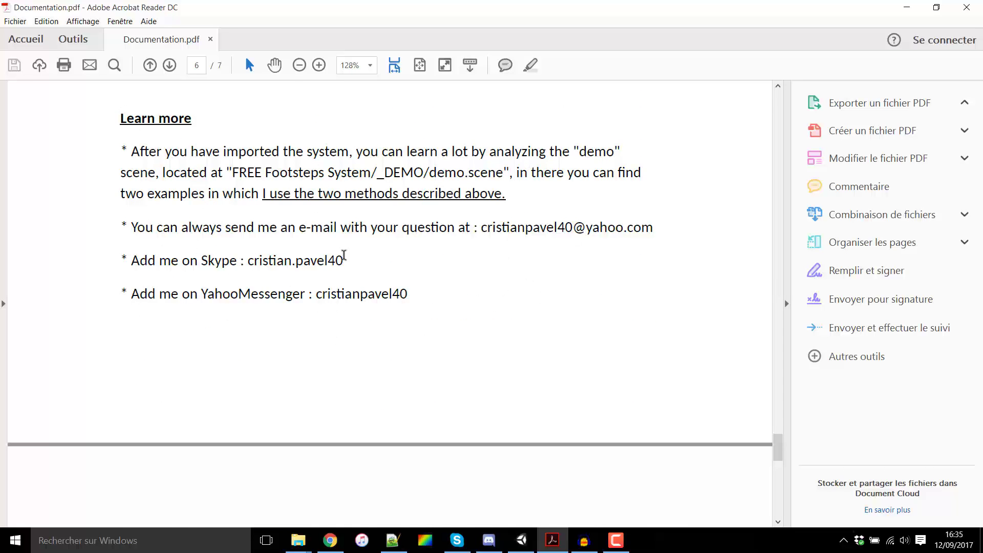
{"action": "scroll", "coordinate": [342, 256], "scroll_direction": "down", "scroll_amount": 2}
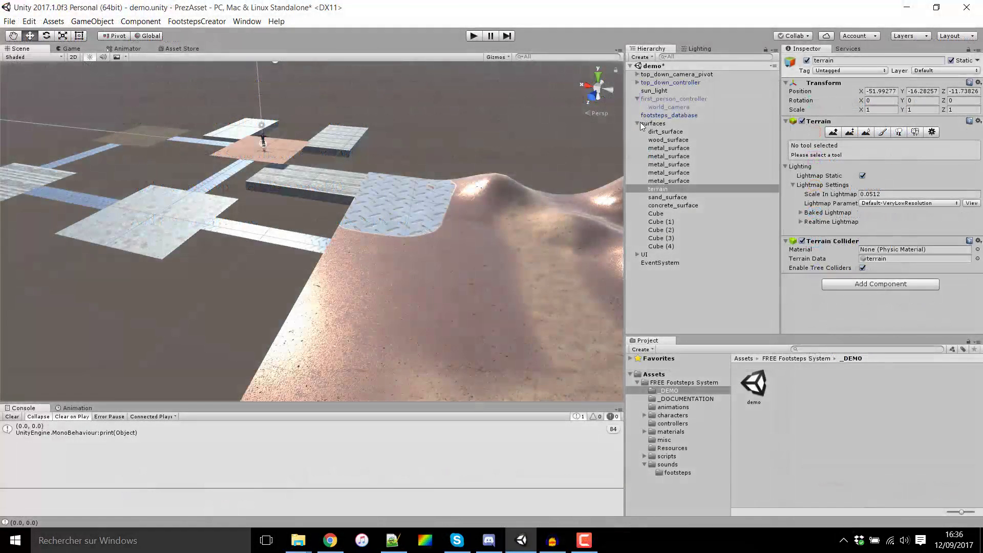
Step: Collapse surfaces and first_person_controller in the scene hierarchy and browse the package's animations, characters, controllers and materials folders
{"action": "left_click", "coordinate": [638, 124]}
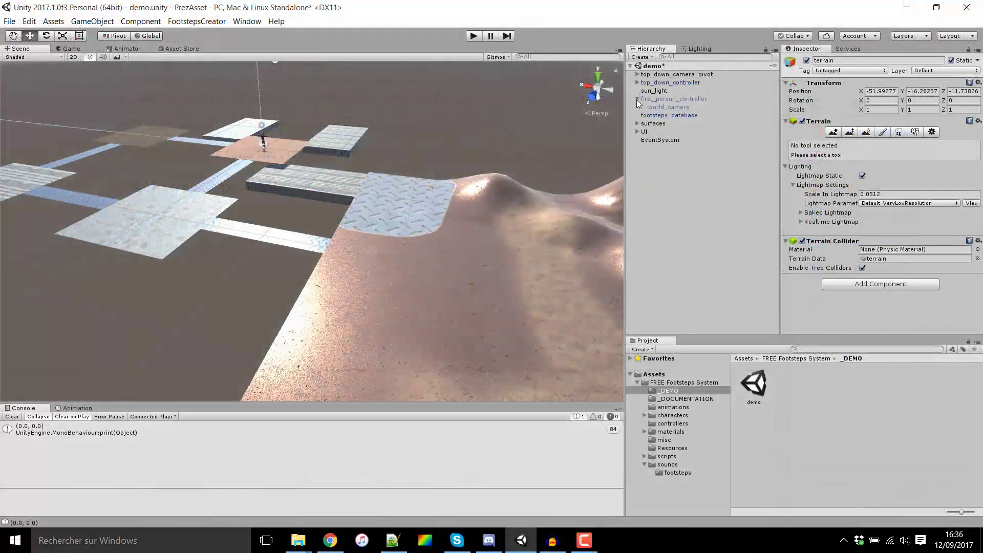
{"action": "left_click", "coordinate": [638, 100]}
{"action": "left_click", "coordinate": [674, 407]}
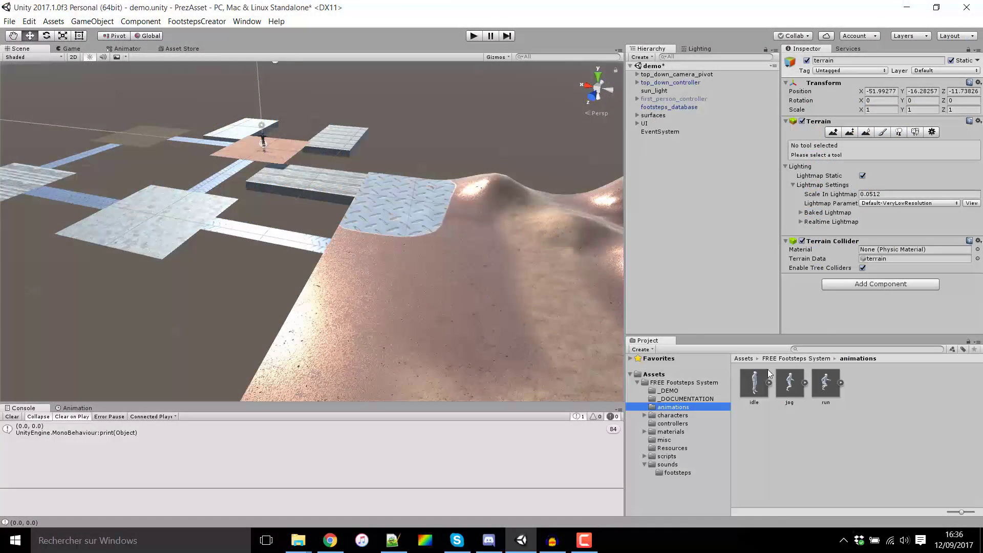
{"action": "key", "text": "Up"}
{"action": "left_click", "coordinate": [660, 407]}
{"action": "key", "text": "Down"}
{"action": "key", "text": "Up"}
{"action": "key", "text": "Down"}
{"action": "key", "text": "Down"}
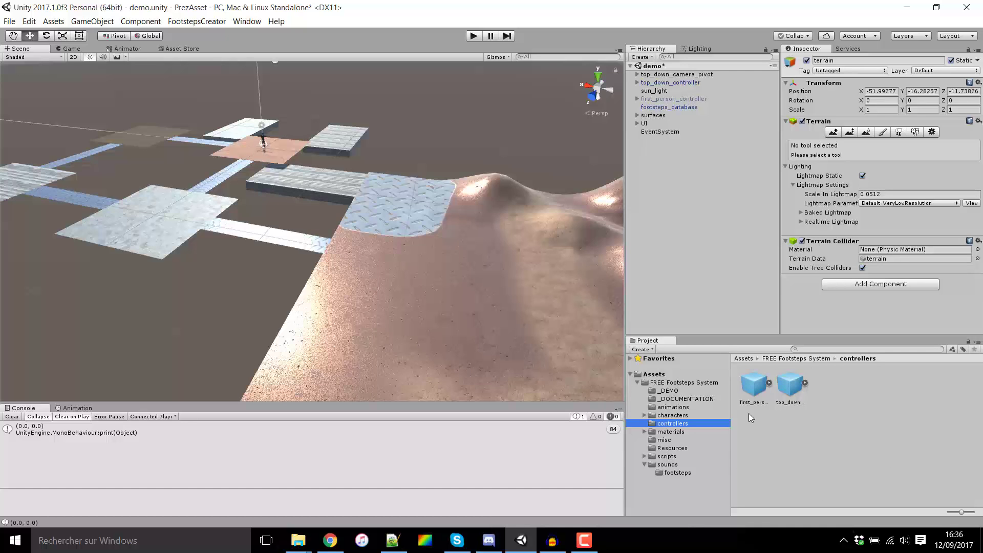
{"action": "key", "text": "Down"}
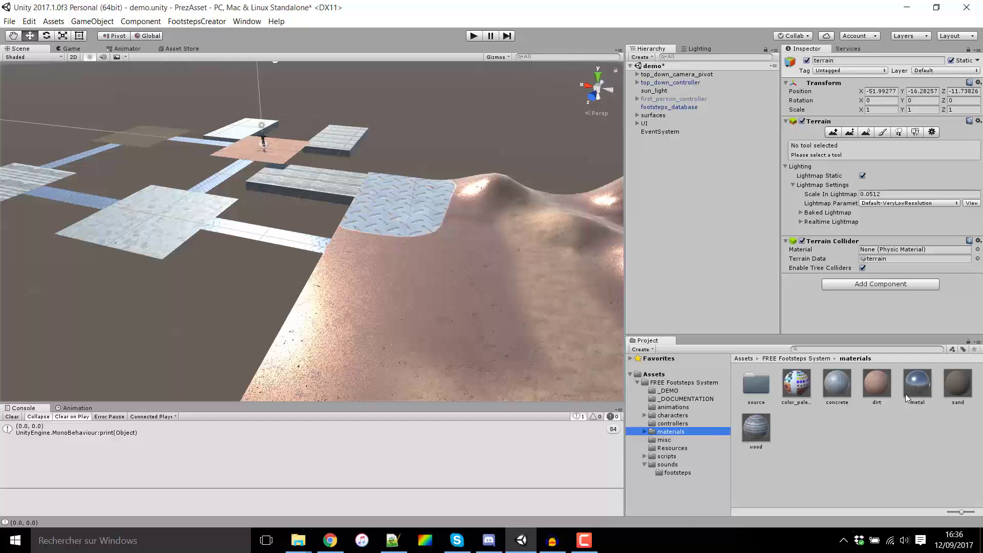
Step: Apply the dirt material to the wooden block Cube (4) between the dirt surface and the painted metal
{"action": "mouse_move", "coordinate": [402, 291]}
{"action": "right_mouse_down"}
{"action": "mouse_move", "coordinate": [364, 262]}
{"action": "mouse_move", "coordinate": [373, 241]}
{"action": "mouse_move", "coordinate": [394, 250]}
{"action": "mouse_move", "coordinate": [429, 310]}
{"action": "mouse_move", "coordinate": [410, 303]}
{"action": "right_mouse_up"}
{"action": "key", "text": "w"}
{"action": "scroll", "coordinate": [412, 303], "scroll_direction": "up", "scroll_amount": 3}
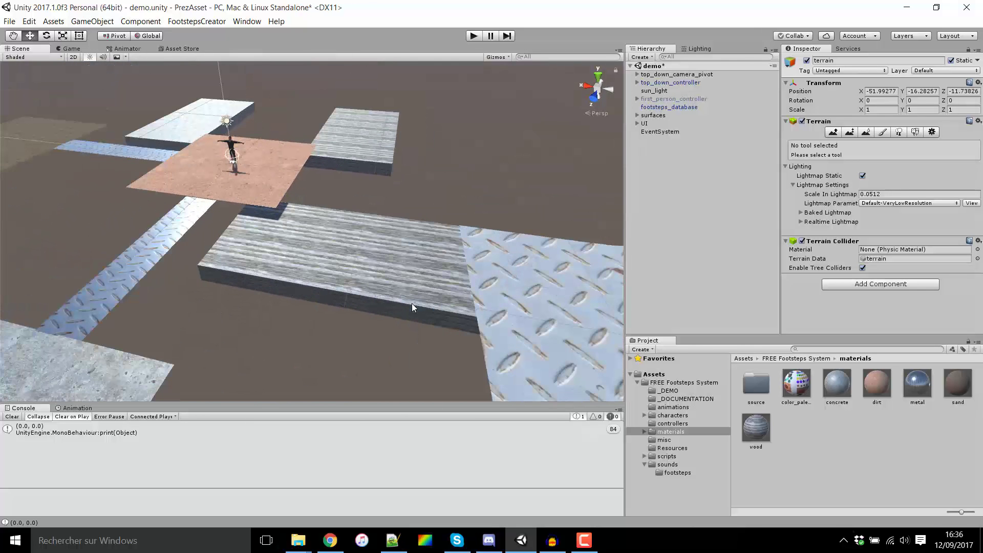
{"action": "left_click", "coordinate": [349, 249]}
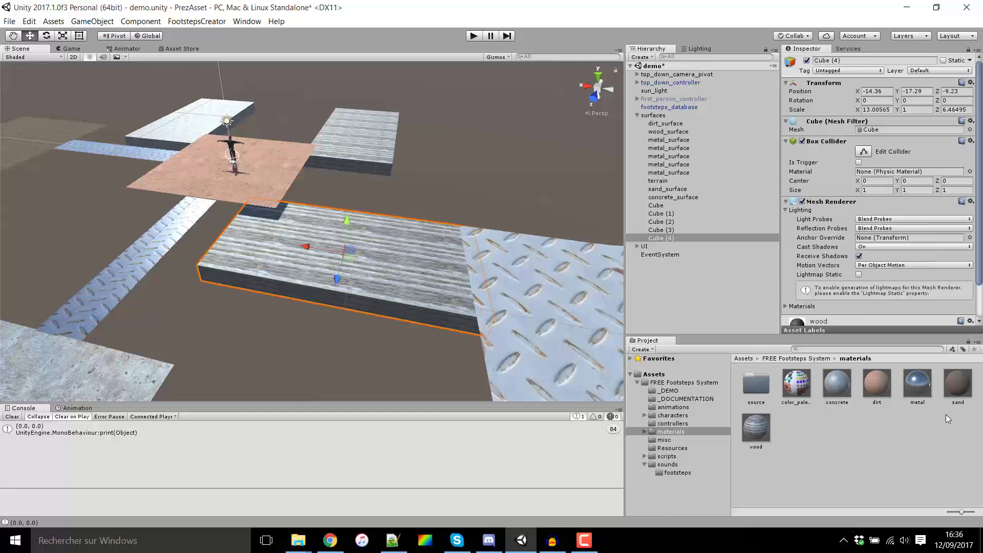
{"action": "scroll", "coordinate": [862, 270], "scroll_direction": "down", "scroll_amount": 2}
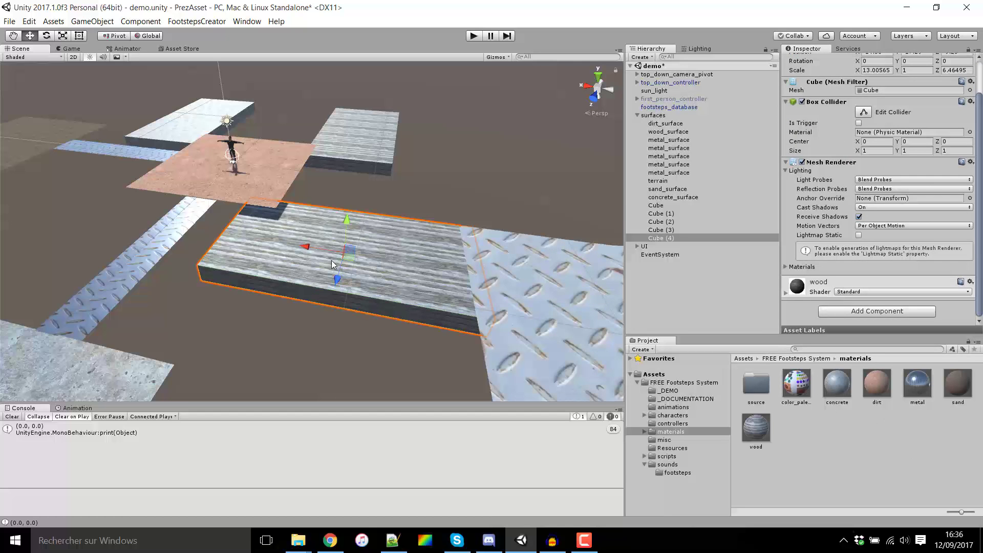
{"action": "left_click_drag", "start_coordinate": [878, 385], "coordinate": [424, 262]}
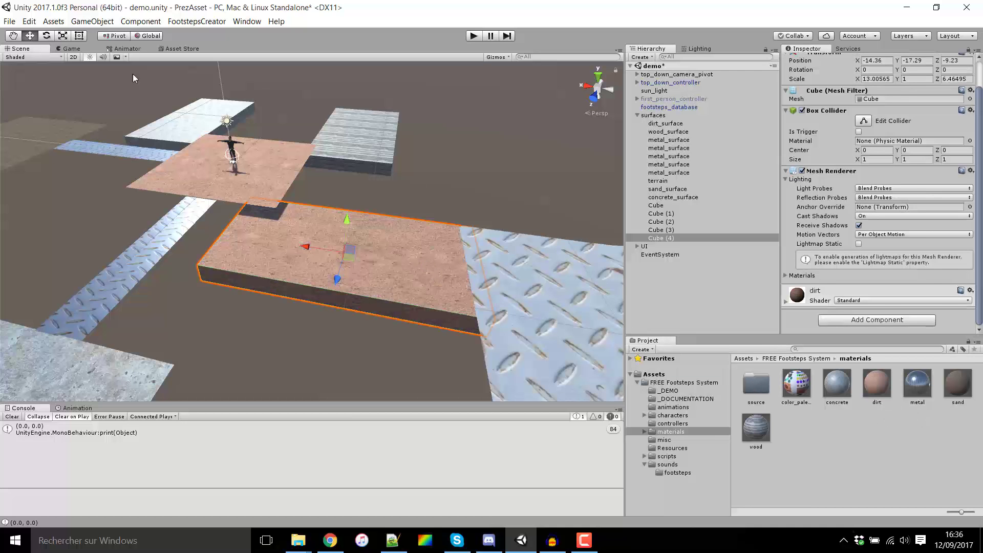
Step: Play the scene, walk from the dirt surface over the dirt-covered block and back across it, and stop play mode
{"action": "left_click", "coordinate": [474, 35]}
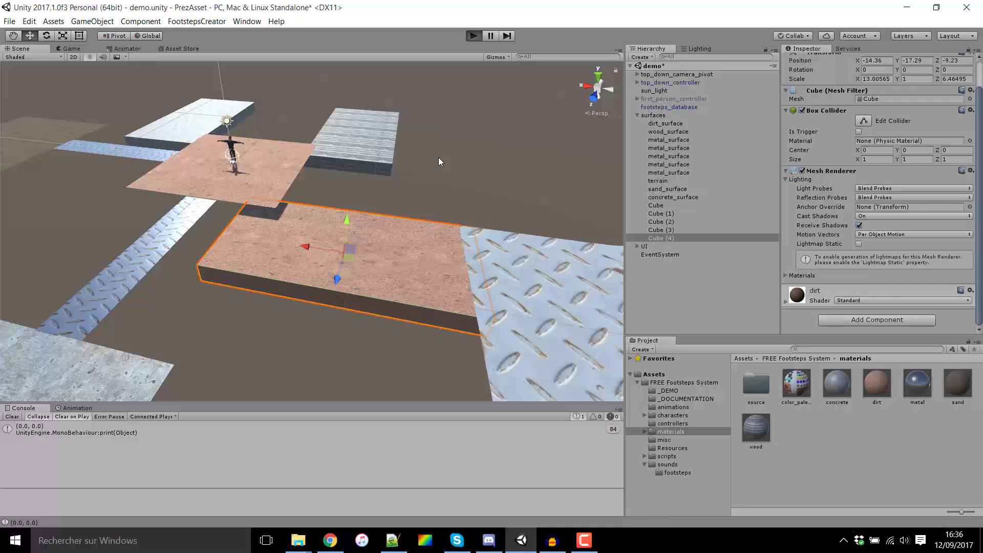
{"action": "key", "text": "a"}
{"action": "key", "text": "w"}
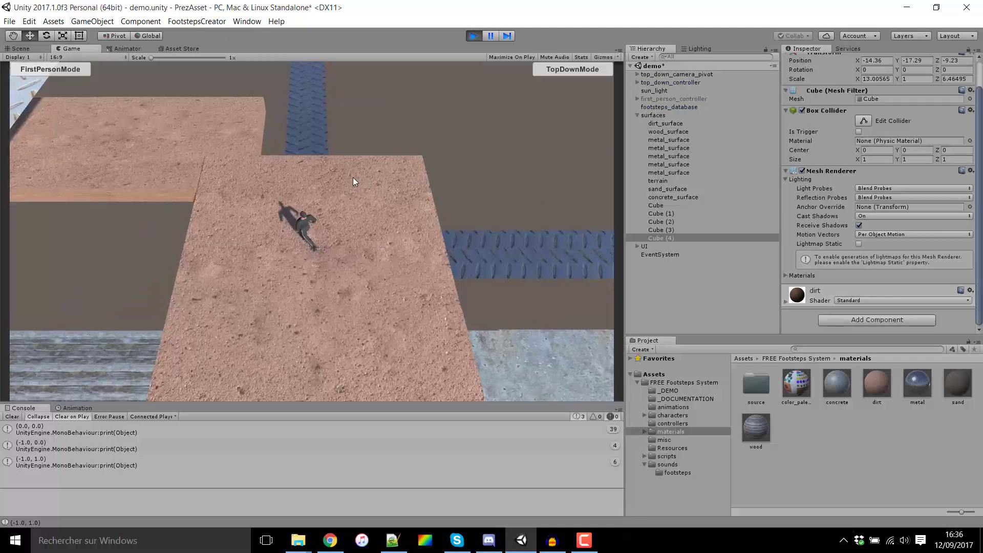
{"action": "key", "text": "w"}
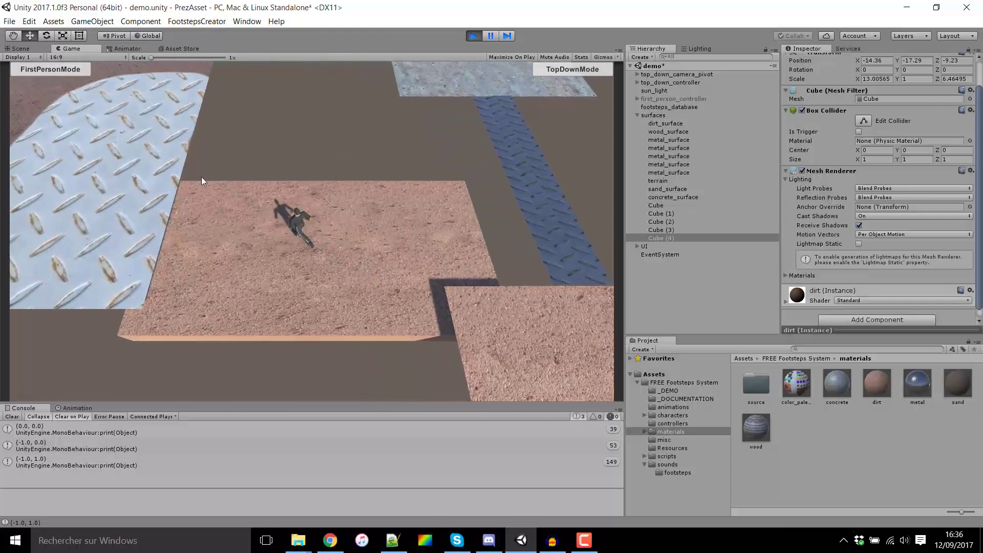
{"action": "key", "text": "s"}
{"action": "key", "text": "d"}
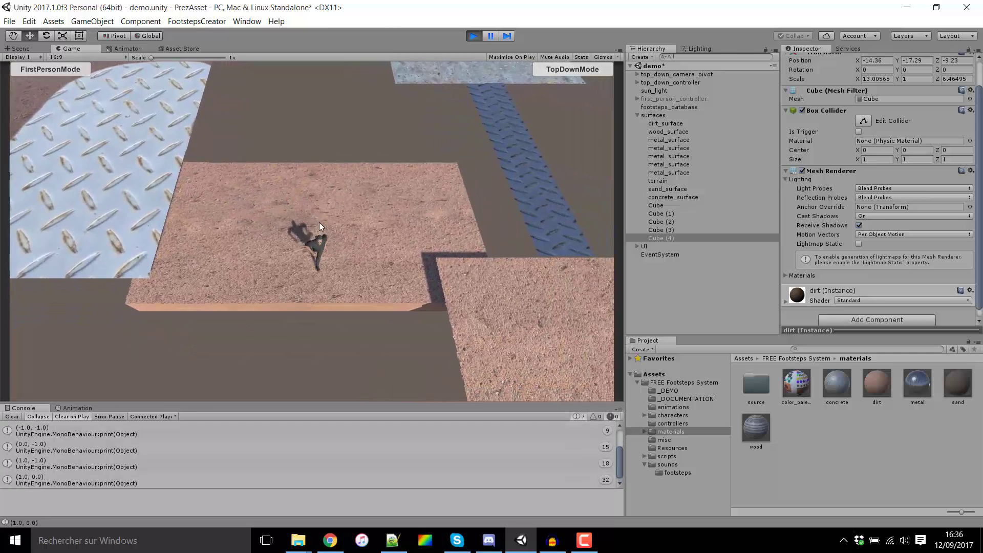
{"action": "left_click", "coordinate": [474, 35]}
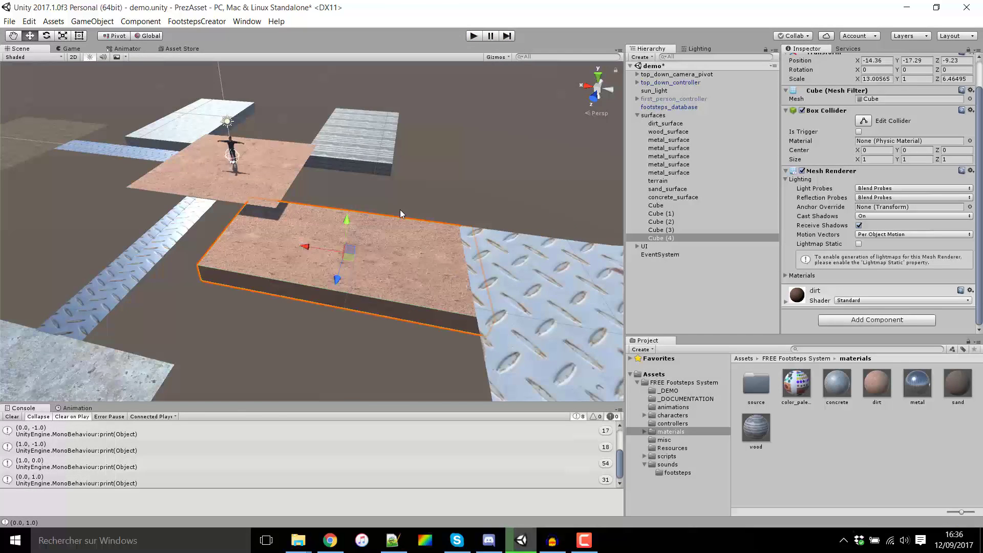
Step: Select footsteps_database and review its Surface Manager, leaving Defined Surfaces expanded with the sand entry and Registered Textures collapsed
{"action": "scroll", "coordinate": [405, 208], "scroll_direction": "up", "scroll_amount": 5}
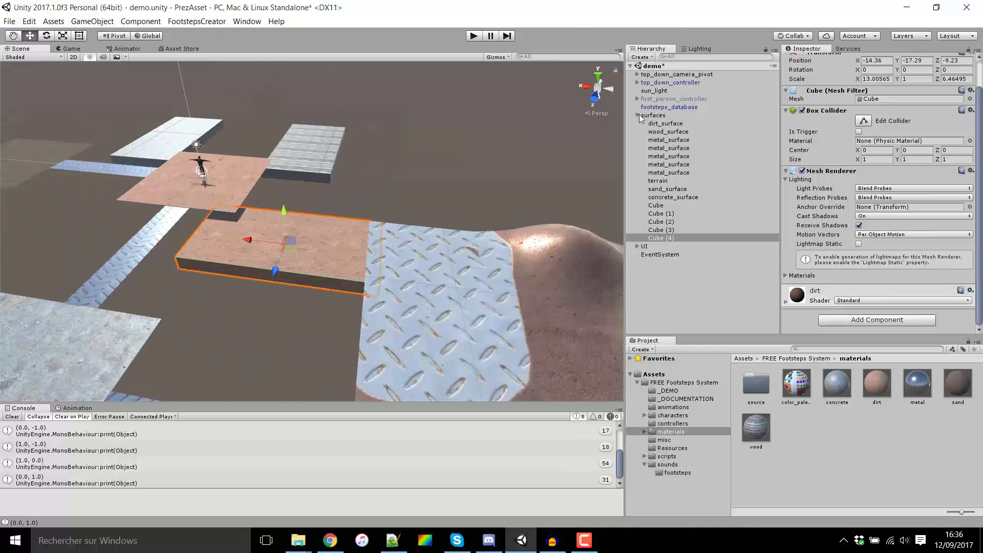
{"action": "left_click", "coordinate": [637, 116]}
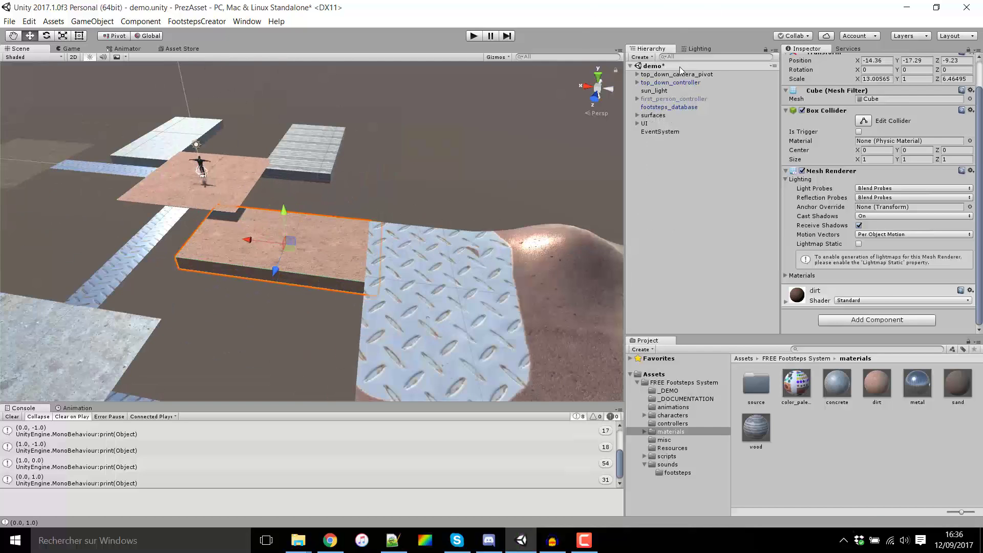
{"action": "left_click", "coordinate": [671, 108]}
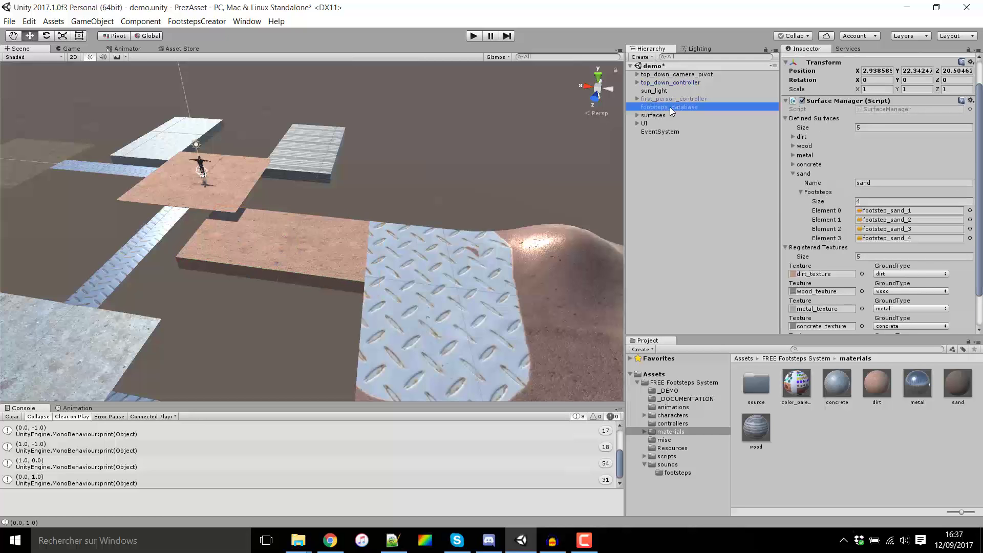
{"action": "scroll", "coordinate": [885, 145], "scroll_direction": "down", "scroll_amount": 2}
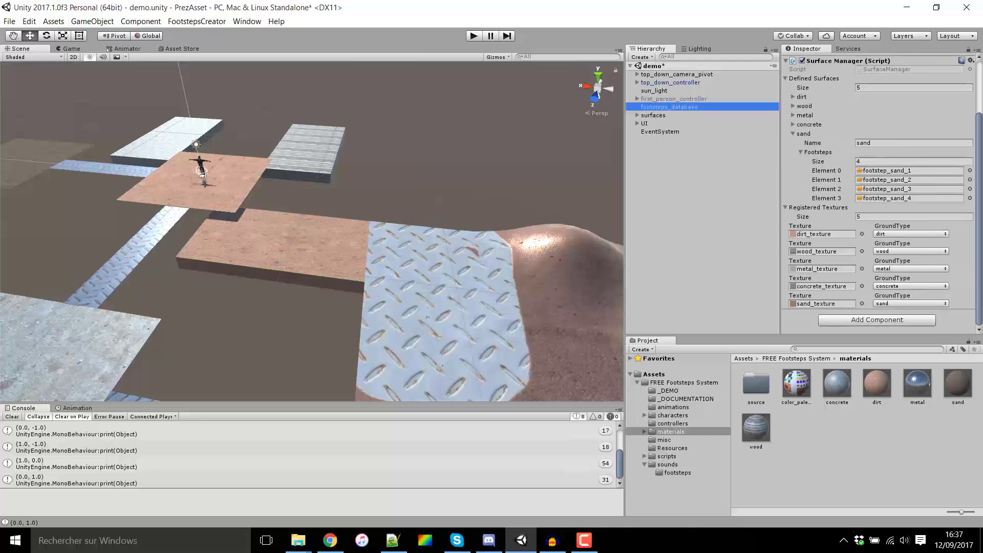
{"action": "scroll", "coordinate": [909, 167], "scroll_direction": "up", "scroll_amount": 3}
{"action": "left_click", "coordinate": [785, 149]}
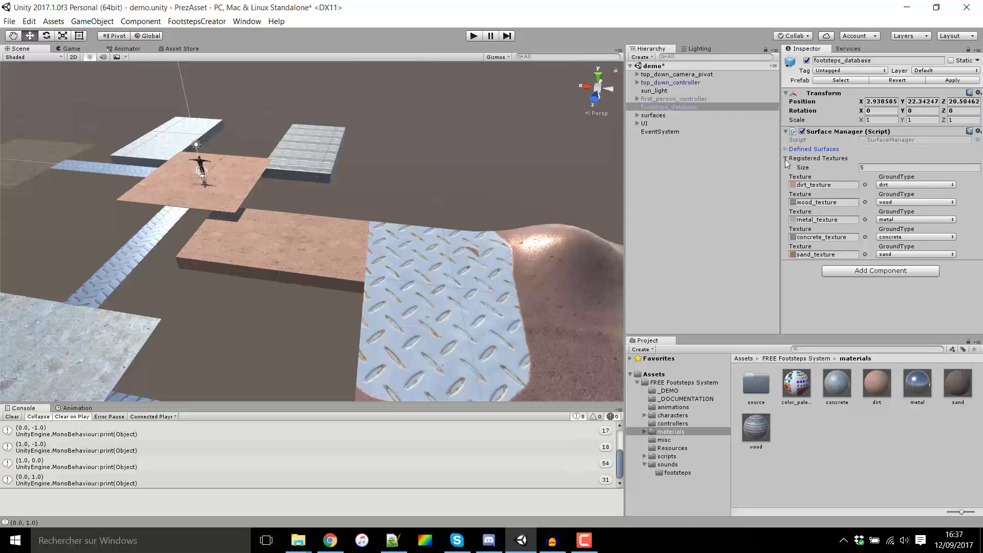
{"action": "left_click", "coordinate": [786, 159]}
{"action": "left_click", "coordinate": [785, 149]}
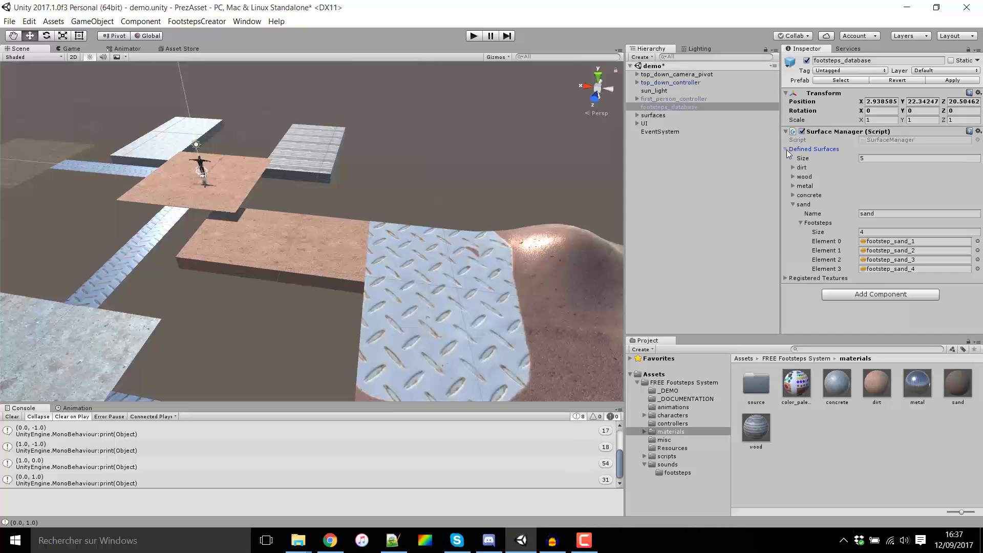
{"action": "left_click", "coordinate": [793, 205]}
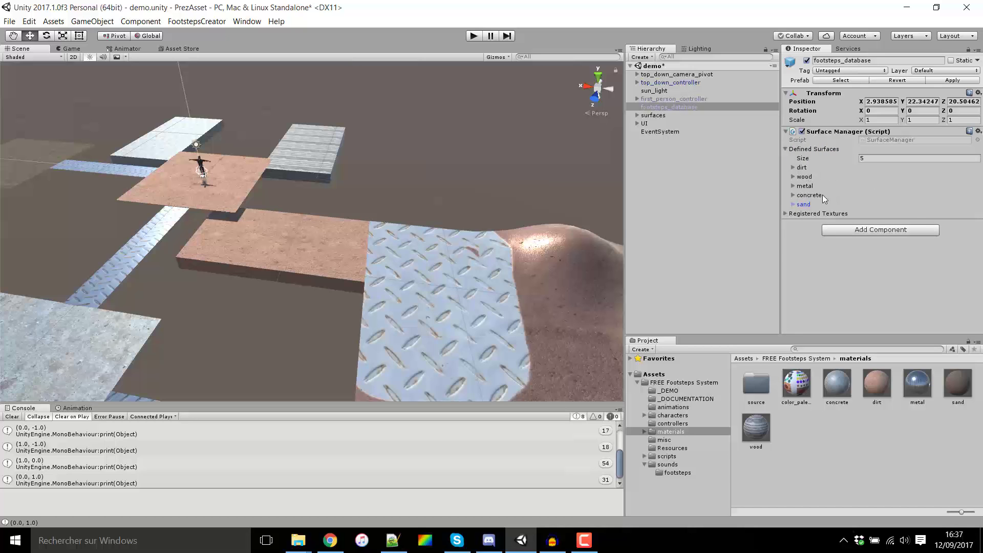
Step: Set the Defined Surfaces size to 6, expand the added entry's Footsteps list and locate its footstep_sand_2 clip in the project
{"action": "left_click", "coordinate": [865, 158]}
{"action": "type", "text": "6"}
{"action": "key", "text": "Return"}
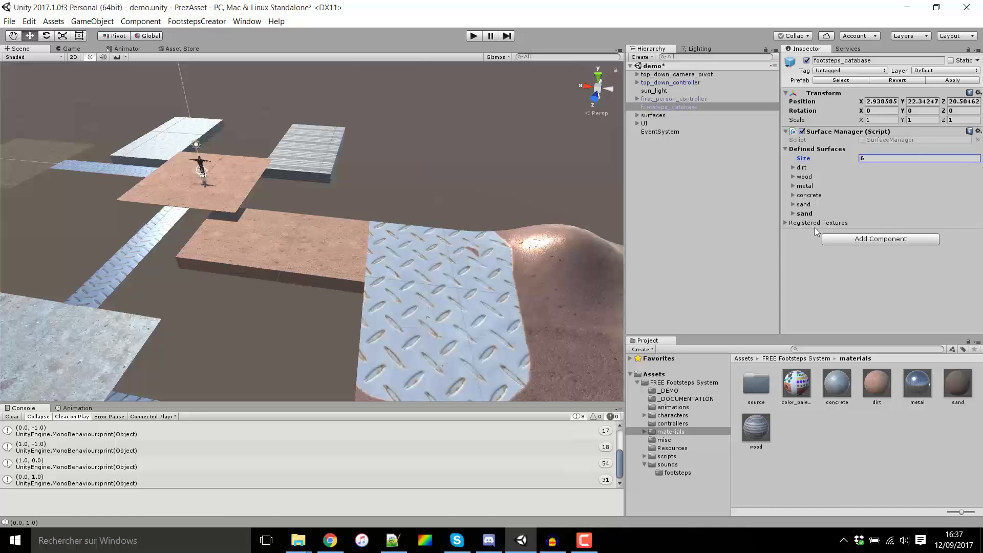
{"action": "left_click", "coordinate": [793, 213]}
{"action": "left_click", "coordinate": [876, 222]}
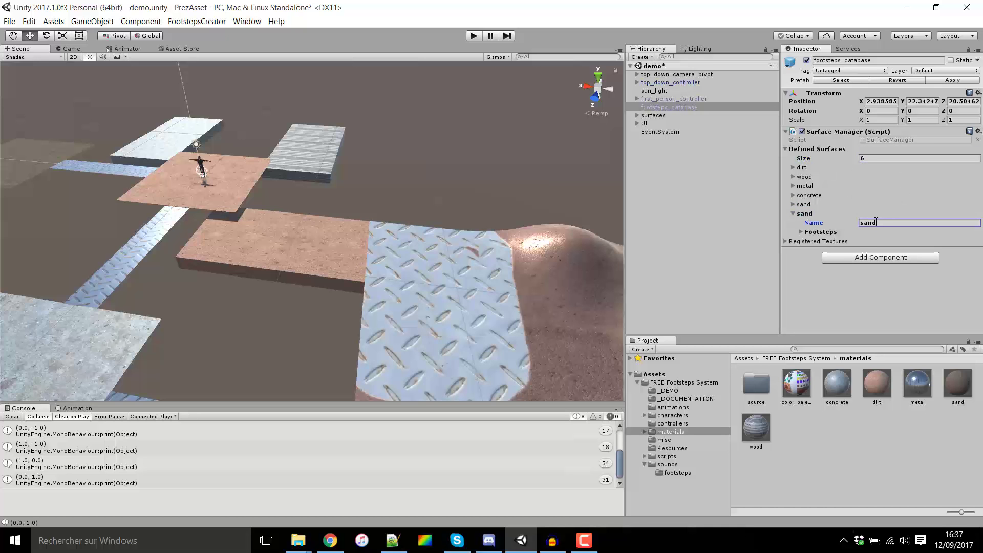
{"action": "left_click", "coordinate": [801, 232]}
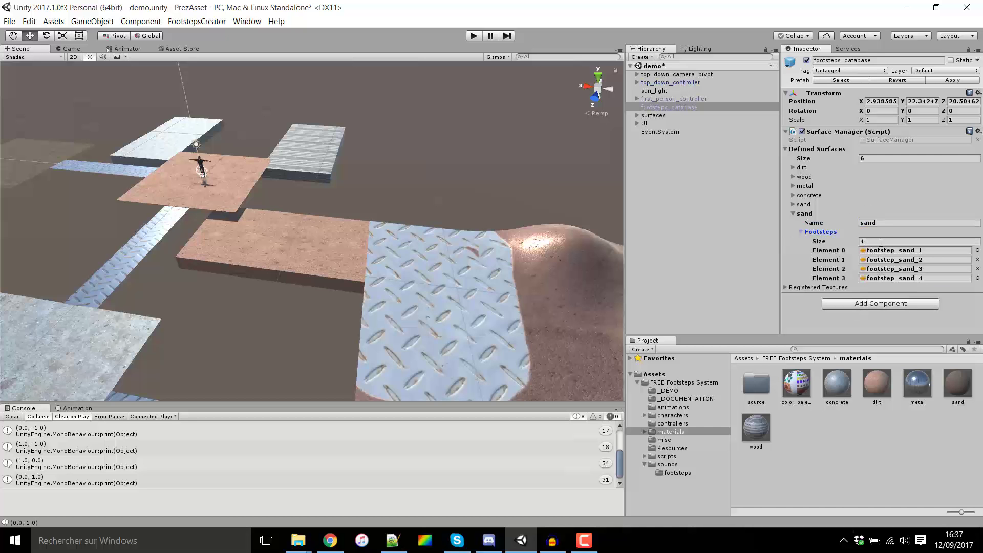
{"action": "left_click", "coordinate": [889, 259]}
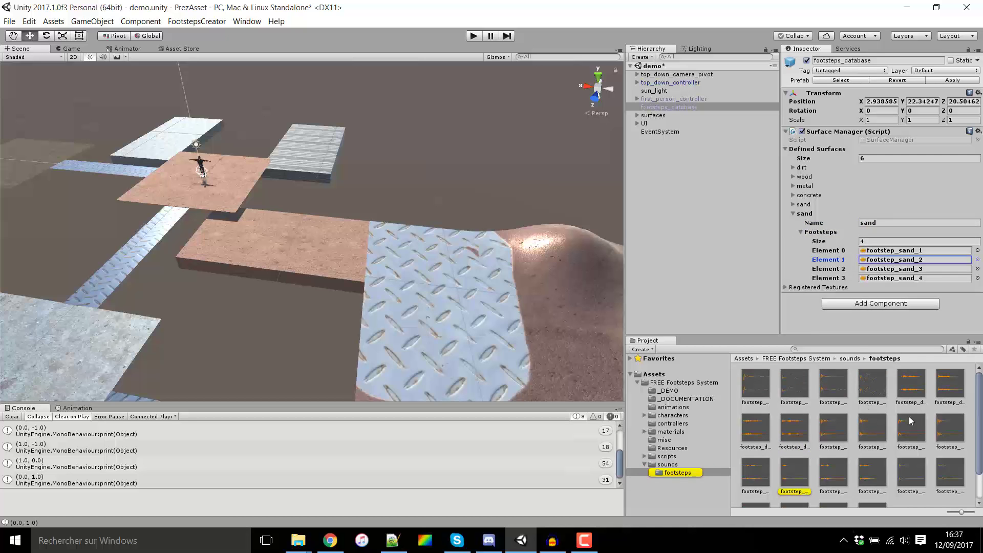
{"action": "scroll", "coordinate": [911, 398], "scroll_direction": "down", "scroll_amount": 2}
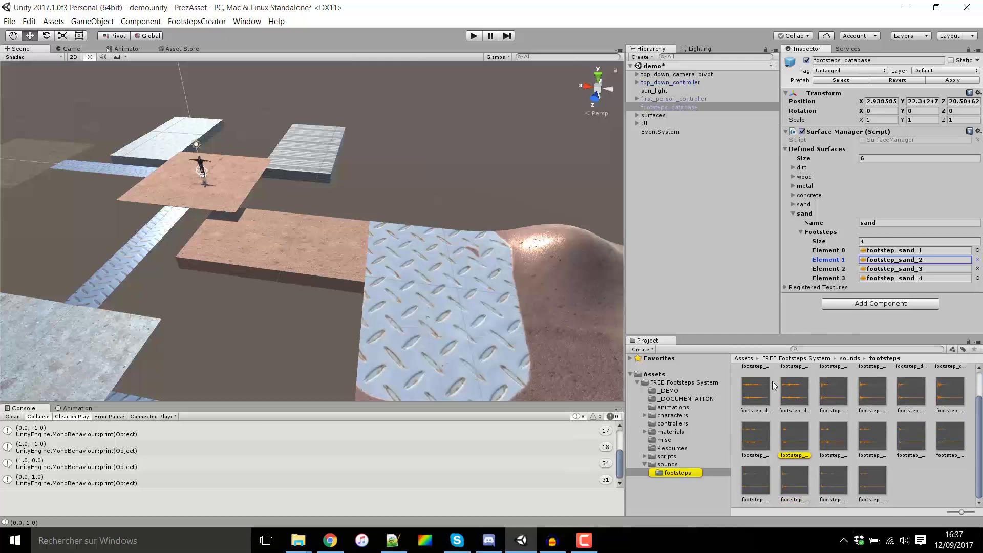
Step: Remove the extra surface entry by setting the Defined Surfaces size back to 5
{"action": "left_click", "coordinate": [887, 159]}
{"action": "type", "text": "5"}
{"action": "key", "text": "Return"}
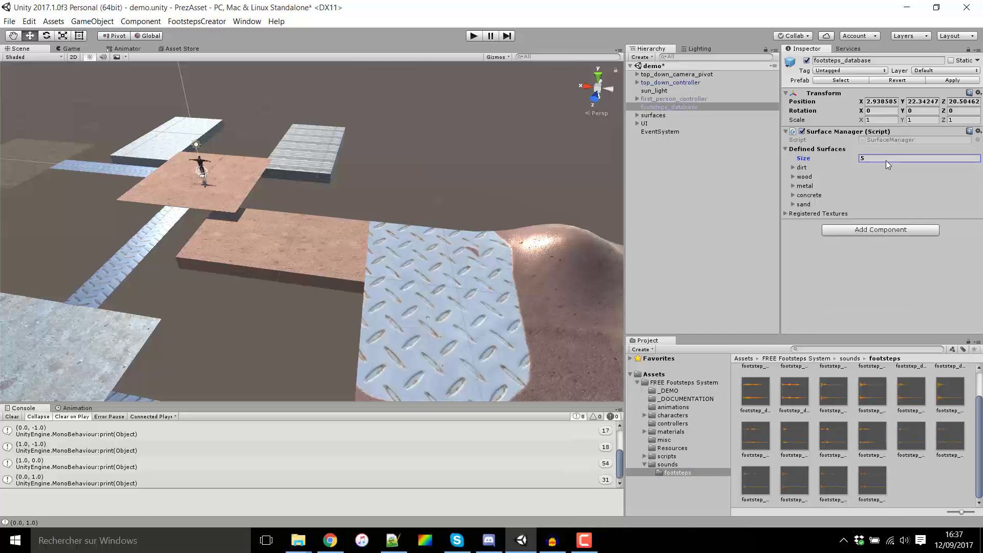
Step: Collapse Defined Surfaces, expand Registered Textures, locate dirt_texture in the project and view its GroundType options
{"action": "left_click", "coordinate": [786, 149]}
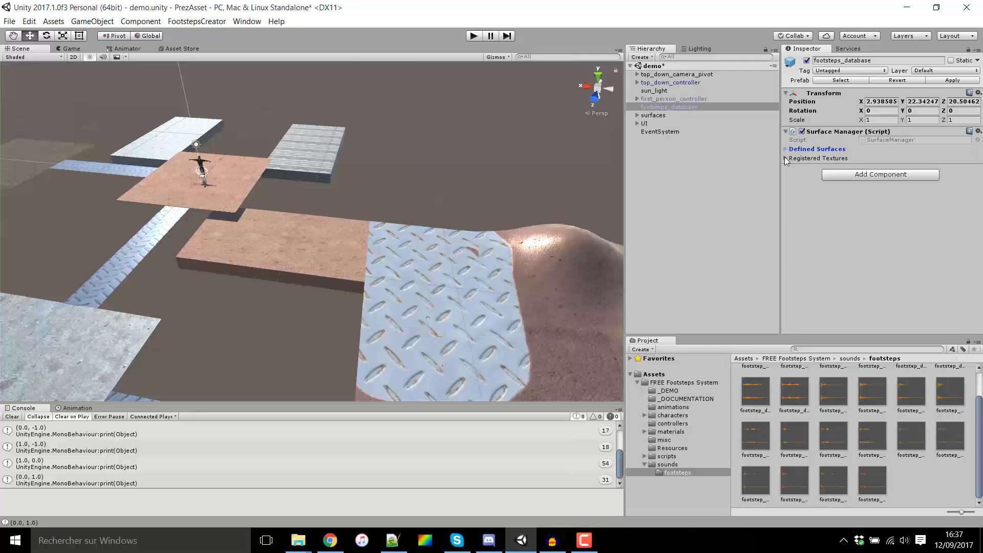
{"action": "left_click", "coordinate": [785, 158]}
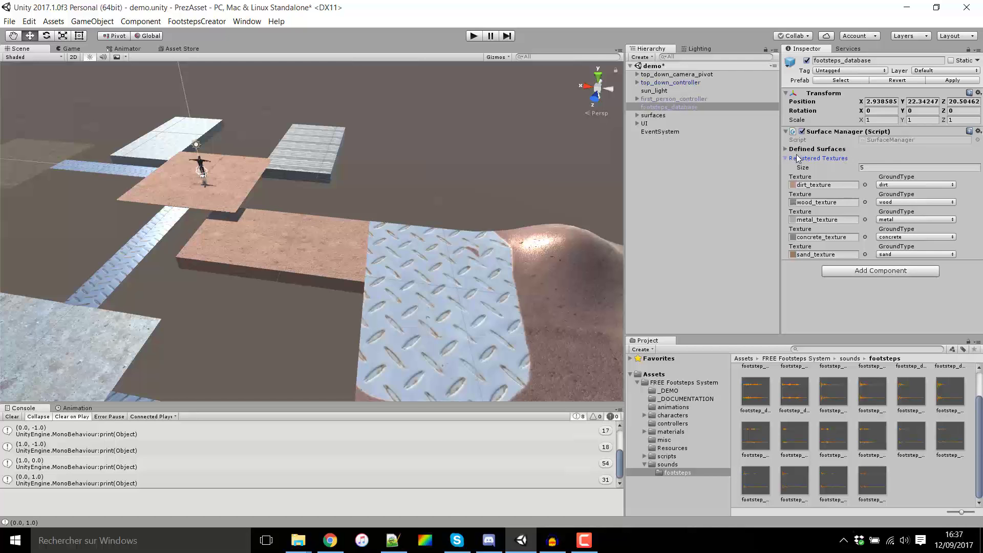
{"action": "left_click", "coordinate": [817, 185]}
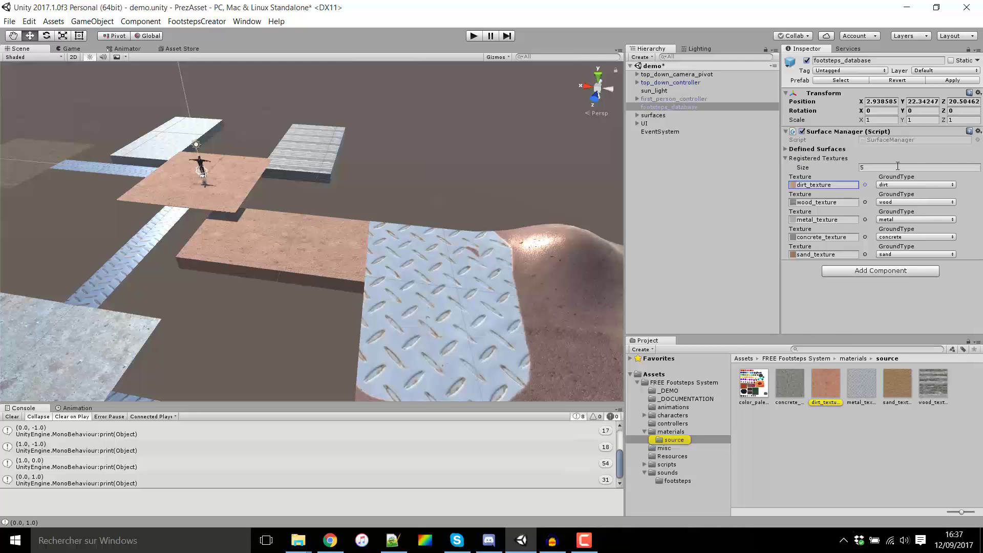
{"action": "left_click", "coordinate": [908, 185]}
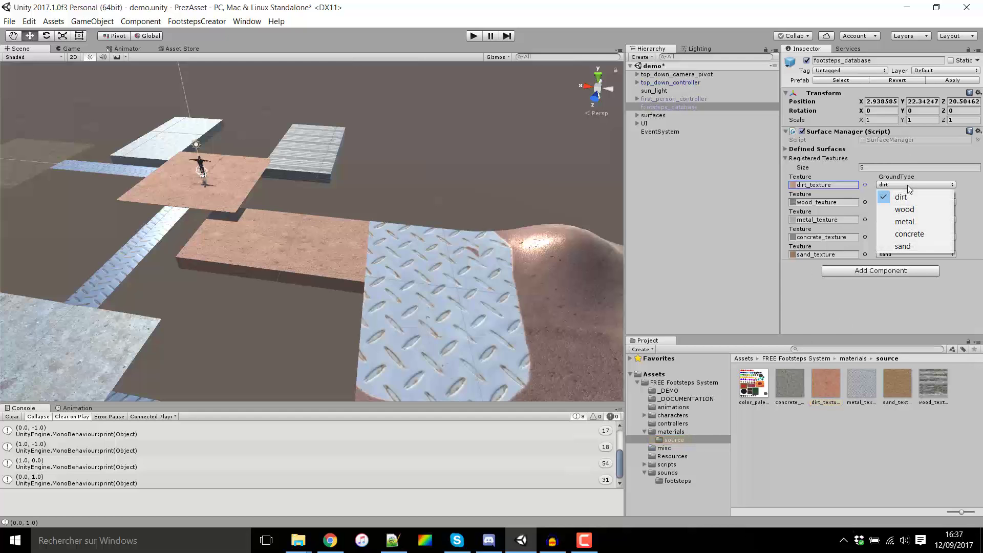
Step: Expand Defined Surfaces, set its size to 6 and name the added surface matexture
{"action": "left_click", "coordinate": [786, 150]}
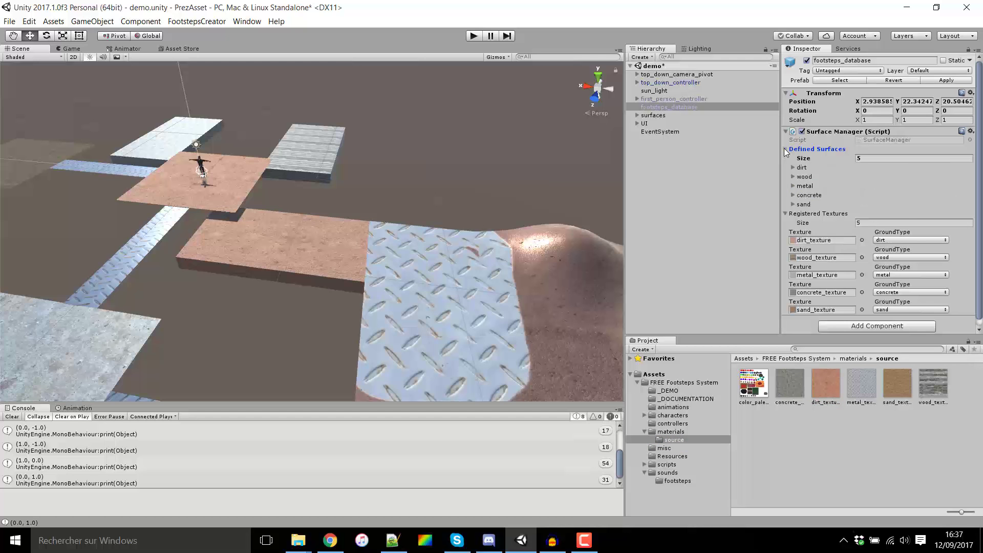
{"action": "left_click", "coordinate": [866, 158]}
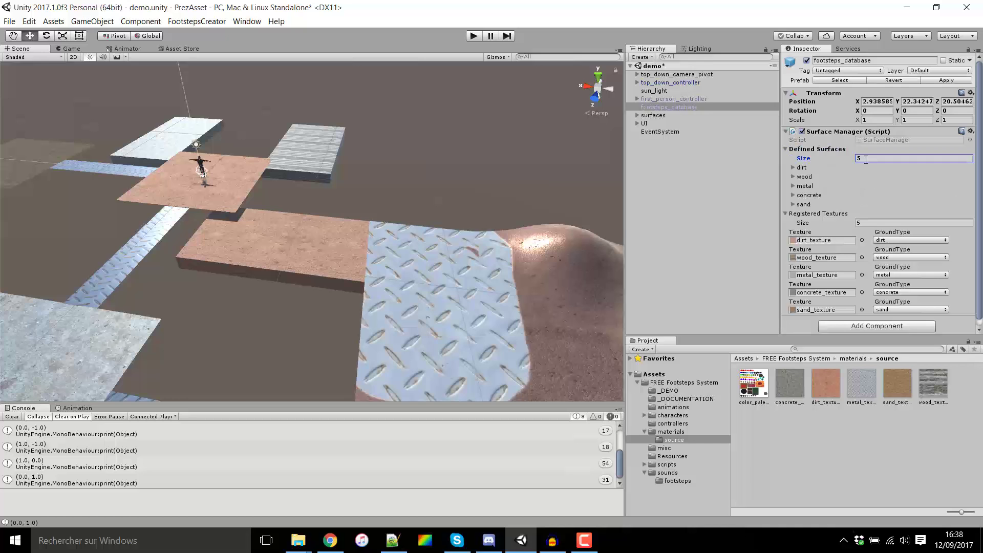
{"action": "type", "text": "6"}
{"action": "key", "text": "Return"}
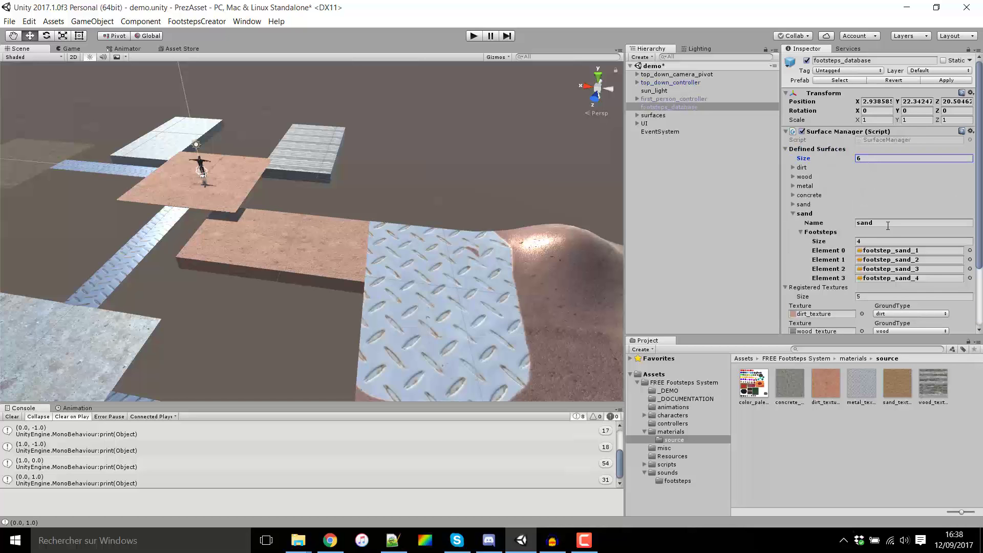
{"action": "left_click", "coordinate": [888, 226]}
{"action": "type", "text": "matexture"}
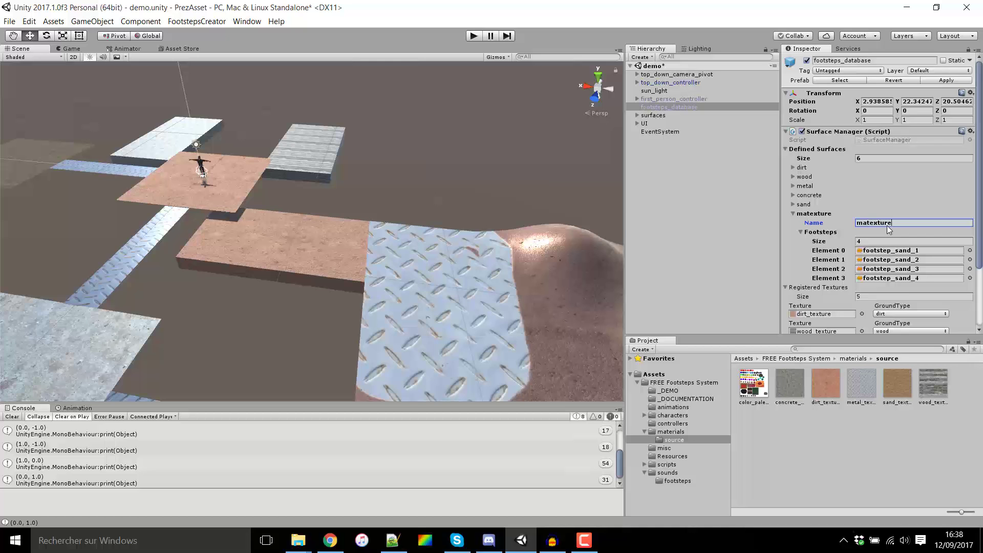
Step: Set the Registered Textures size to 6 and assign the matexture ground type to the added last entry
{"action": "scroll", "coordinate": [881, 225], "scroll_direction": "down", "scroll_amount": 3}
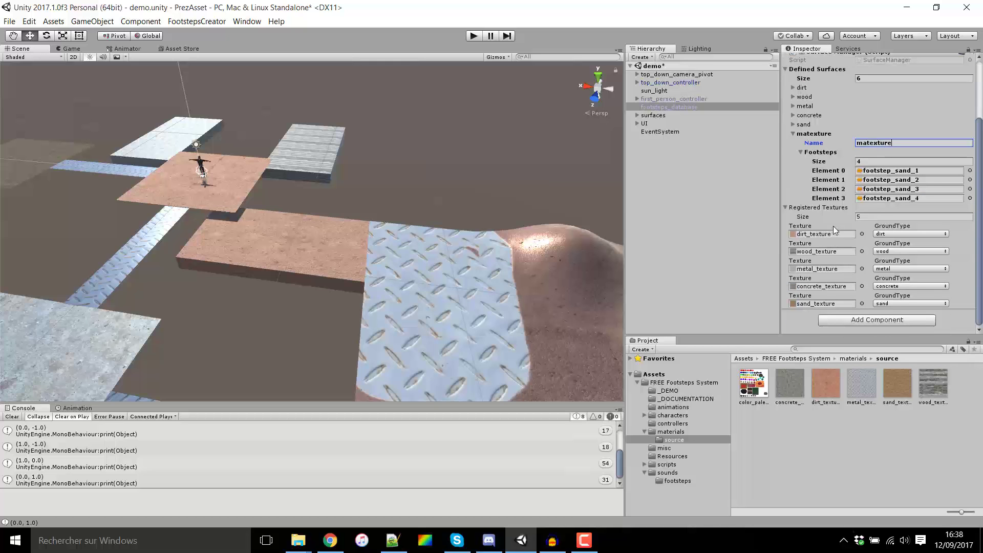
{"action": "left_click", "coordinate": [868, 216]}
{"action": "type", "text": "6"}
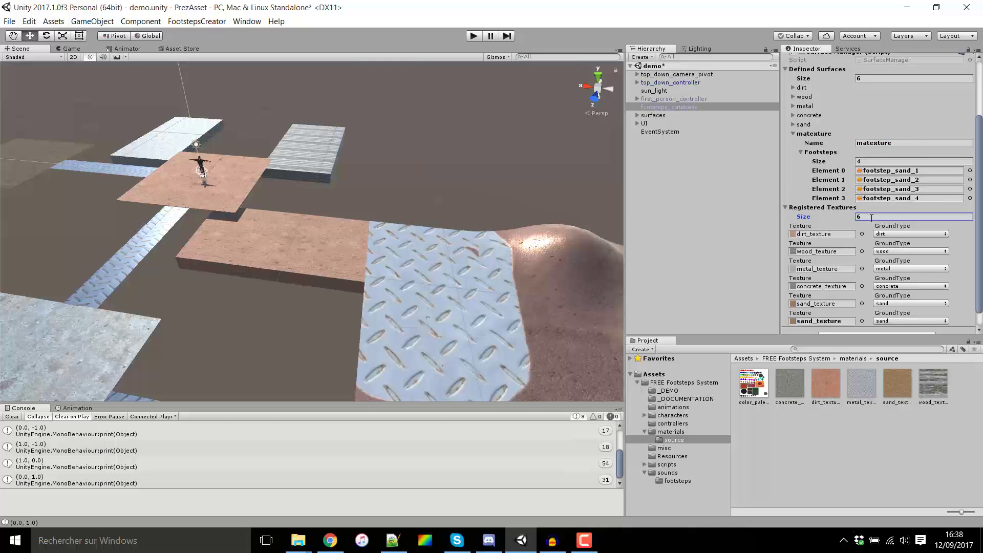
{"action": "key", "text": "Return"}
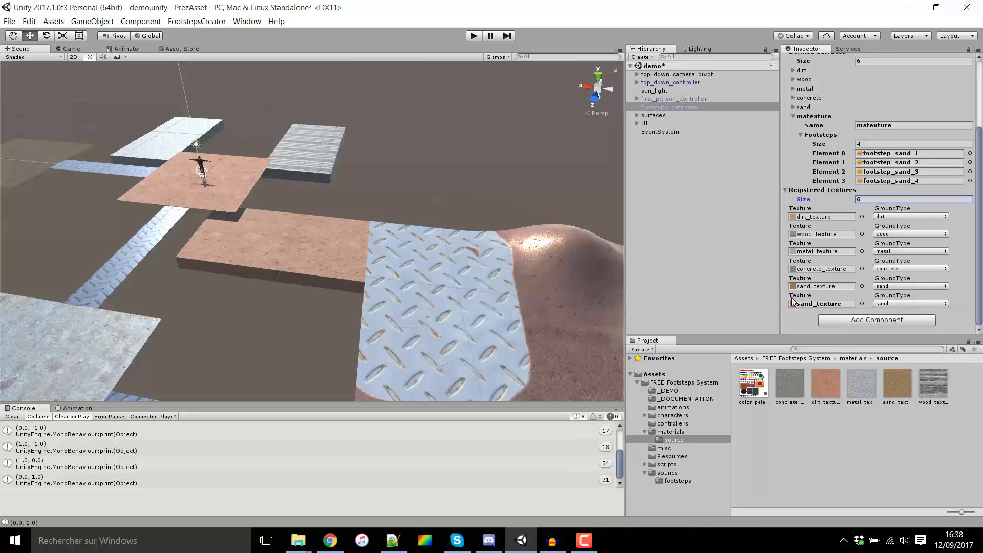
{"action": "left_click", "coordinate": [890, 303]}
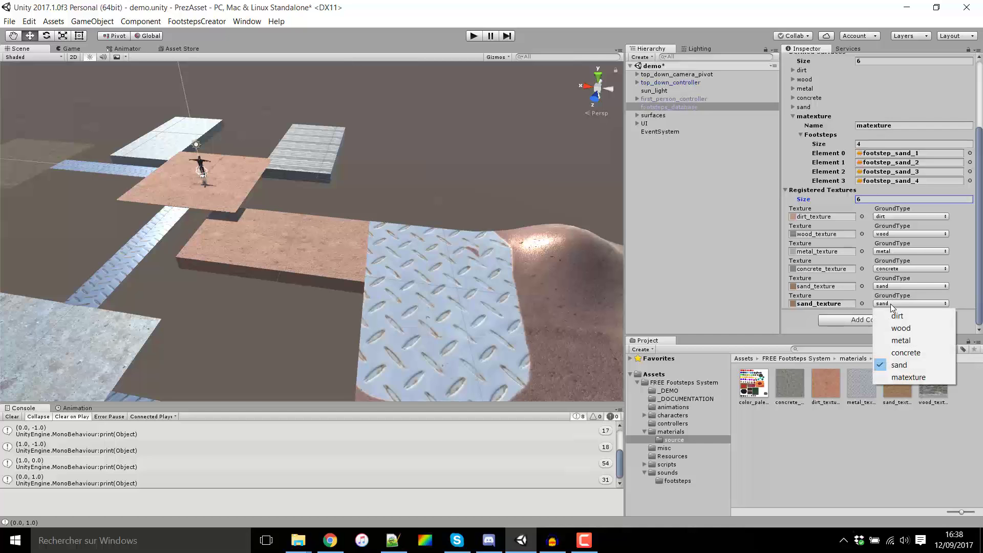
{"action": "left_click", "coordinate": [899, 380]}
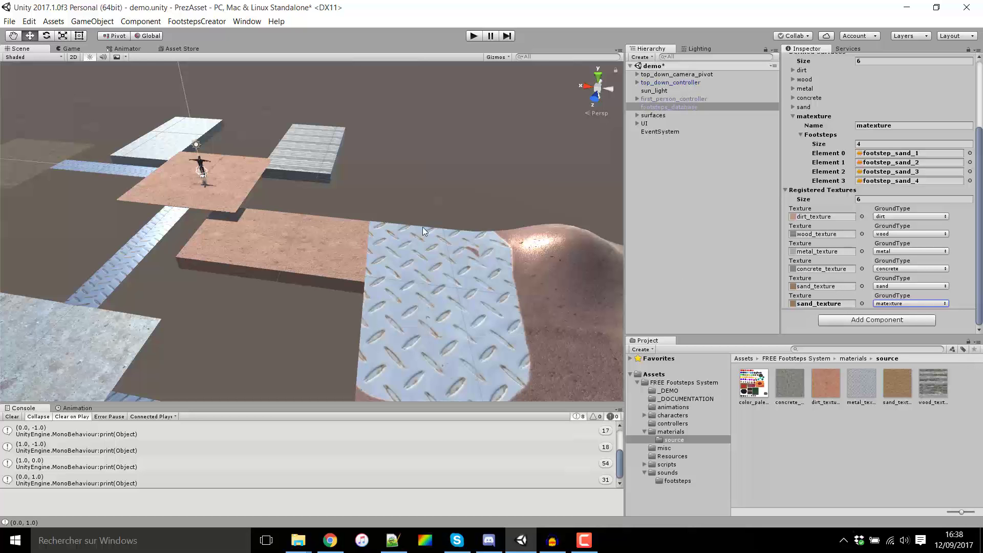
Step: Set the ground type of metal_texture in Registered Textures to wood
{"action": "left_click_drag", "start_coordinate": [422, 226], "coordinate": [471, 195], "text": "alt"}
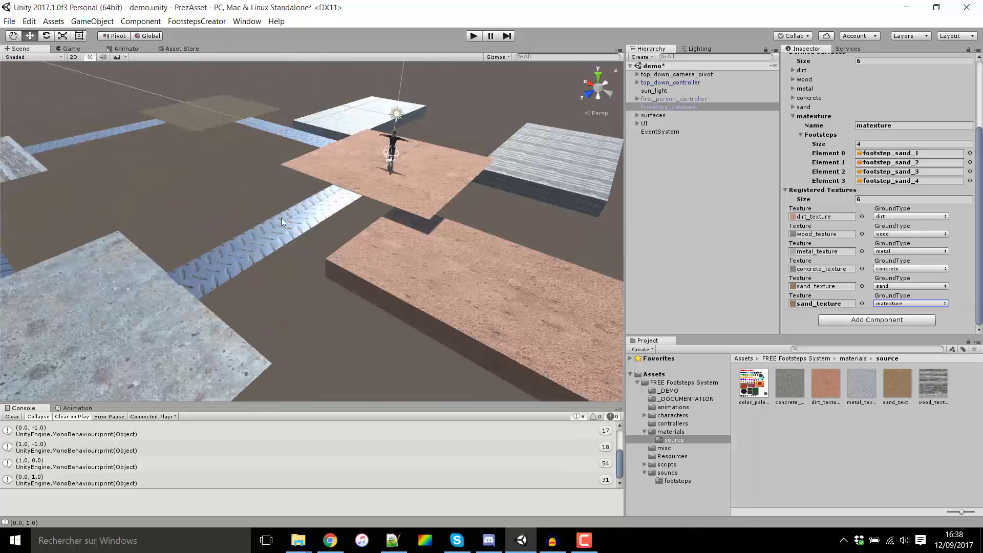
{"action": "left_click_drag", "start_coordinate": [281, 217], "coordinate": [188, 222], "text": "alt"}
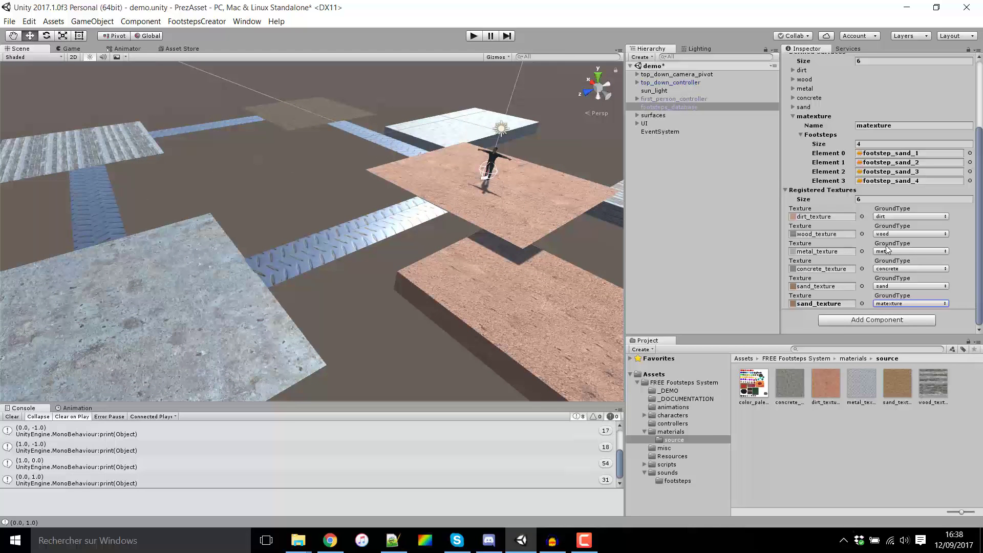
{"action": "left_click", "coordinate": [888, 251]}
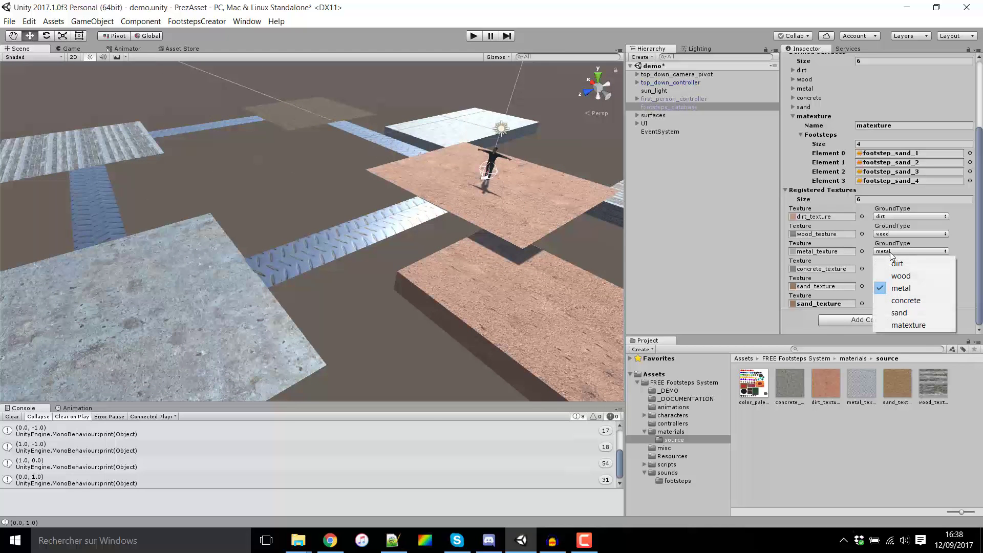
{"action": "left_click", "coordinate": [907, 277]}
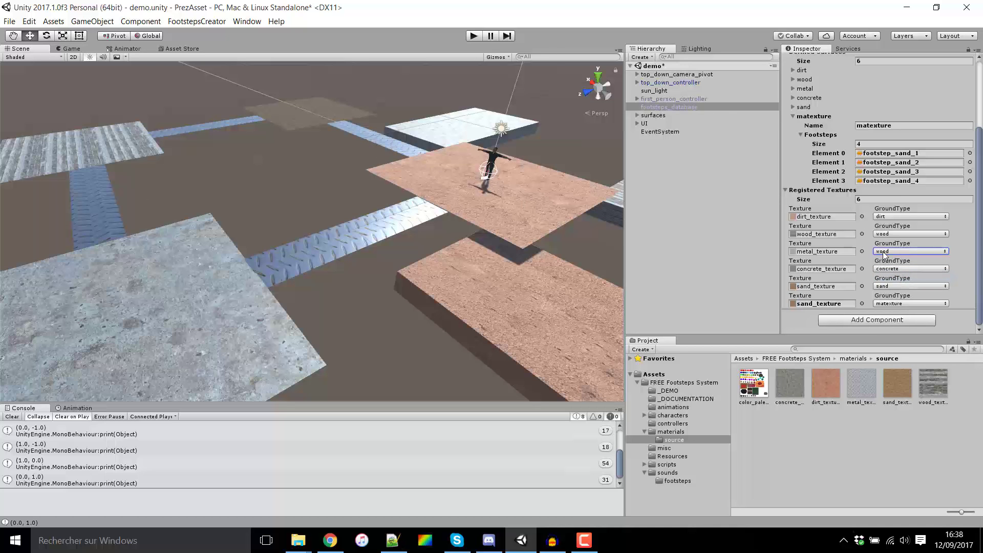
Step: Play the scene, walk from the dirt across the metal bridges and concrete toward the wooden surface, and stop play mode
{"action": "left_click", "coordinate": [473, 36]}
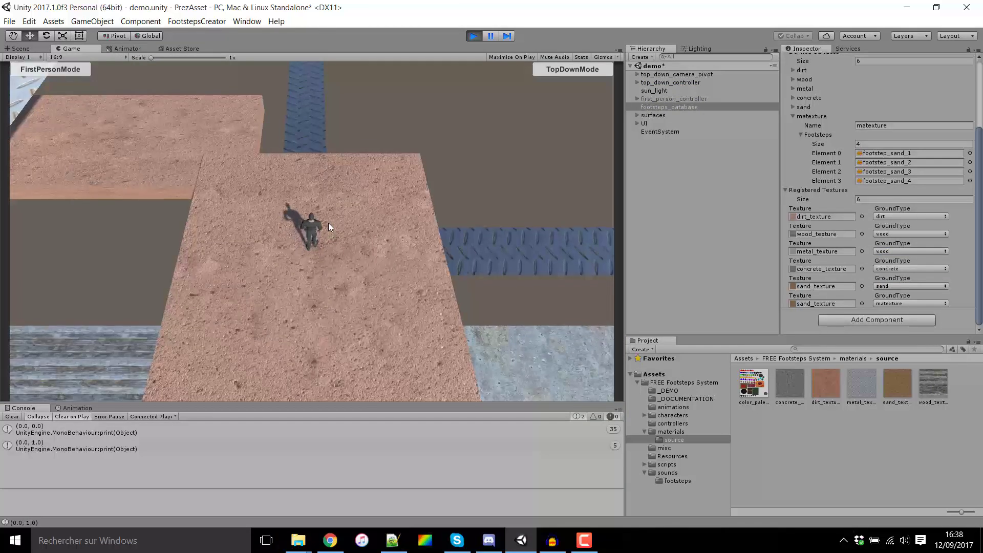
{"action": "key", "text": "w"}
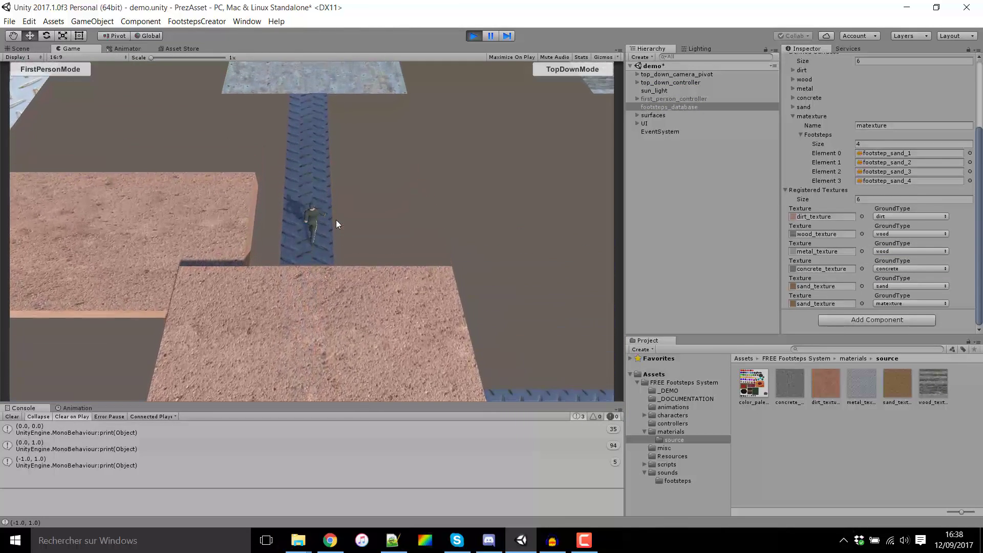
{"action": "key", "text": "a"}
{"action": "key", "text": "d"}
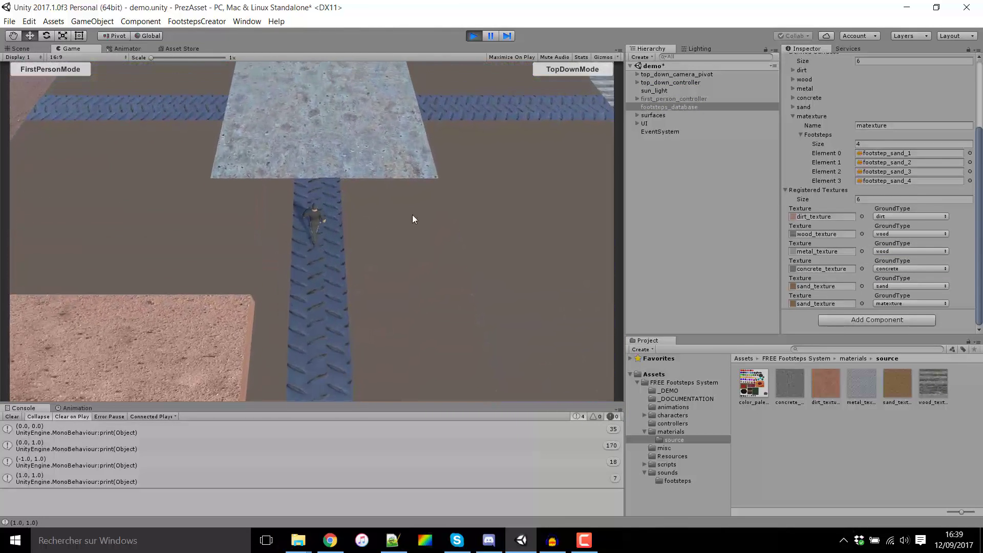
{"action": "key", "text": "d"}
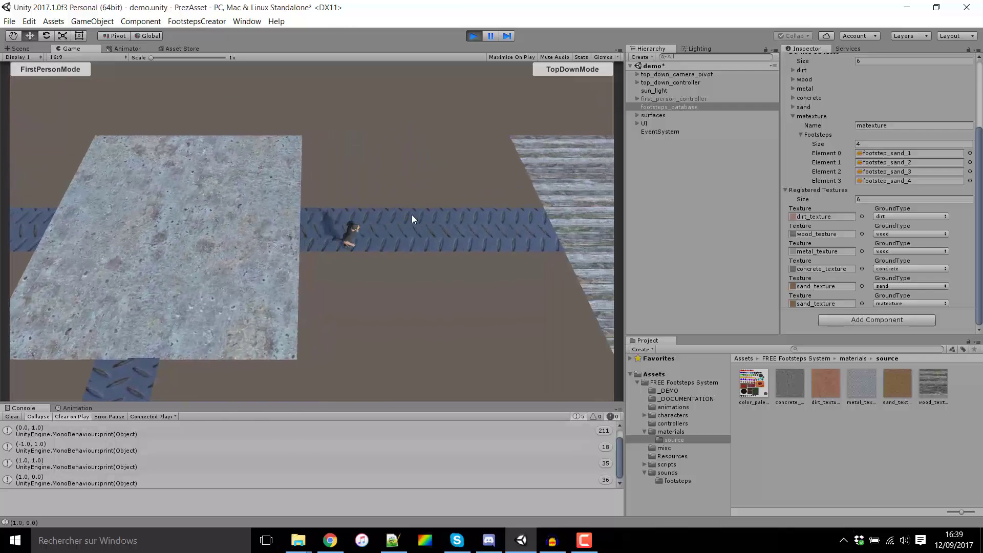
{"action": "key", "text": "w"}
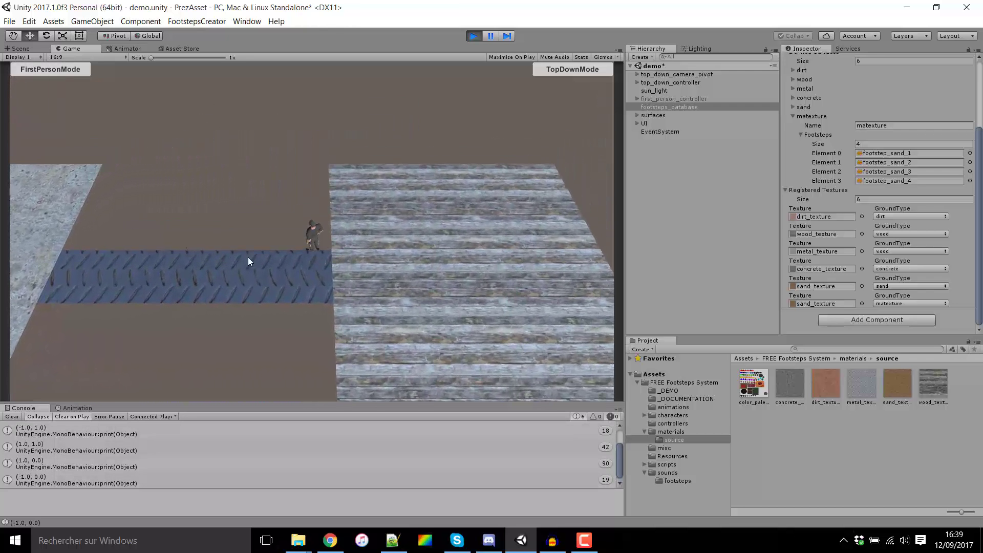
{"action": "key", "text": "a"}
{"action": "key", "text": "ctrl+p"}
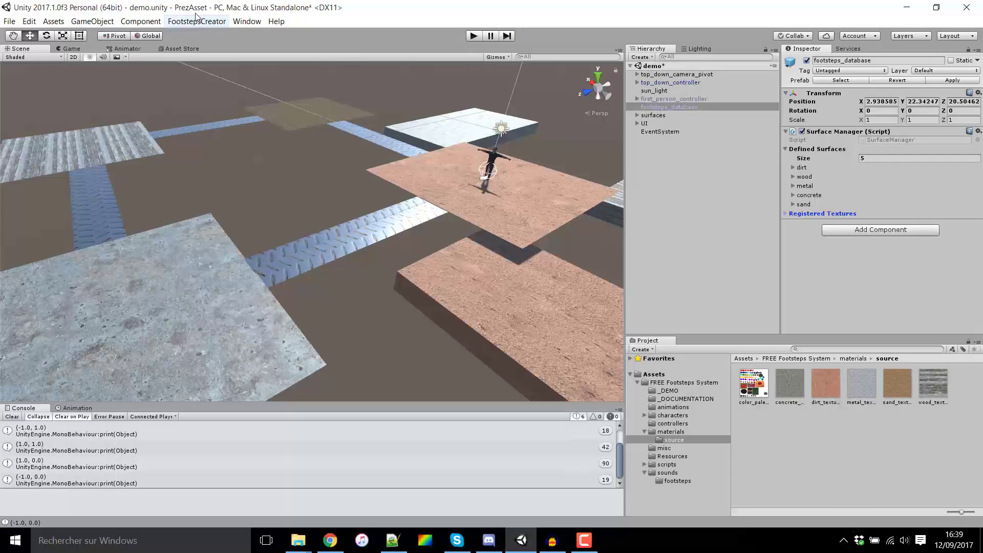
Step: Show where the CreateFootstepsDatabase command is found, without running it
{"action": "left_click", "coordinate": [179, 23]}
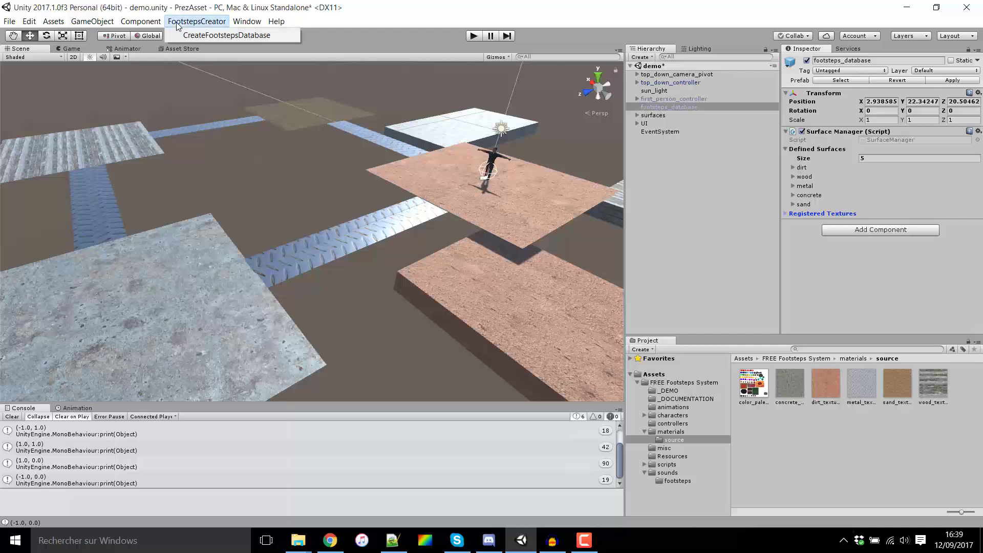
{"action": "left_click", "coordinate": [178, 21]}
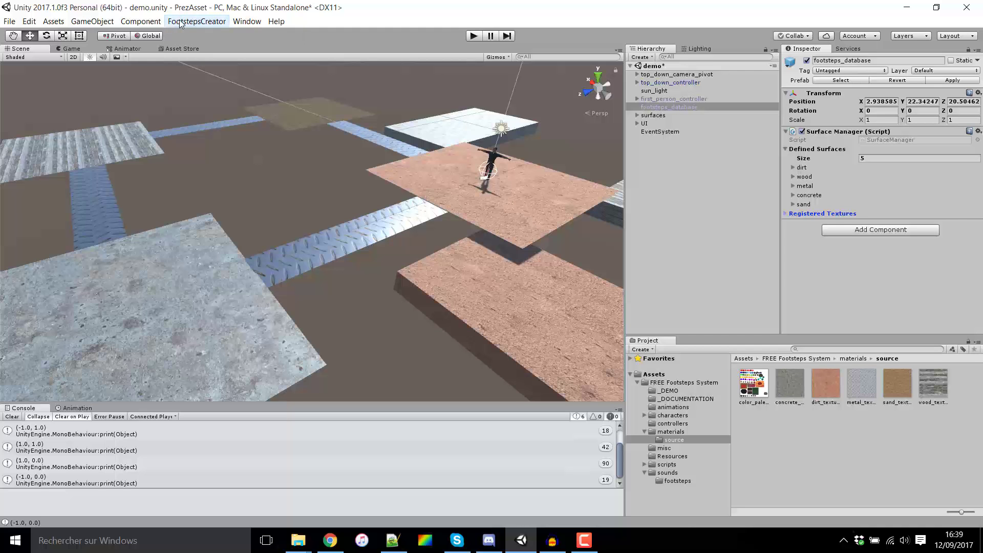
{"action": "left_click", "coordinate": [178, 21]}
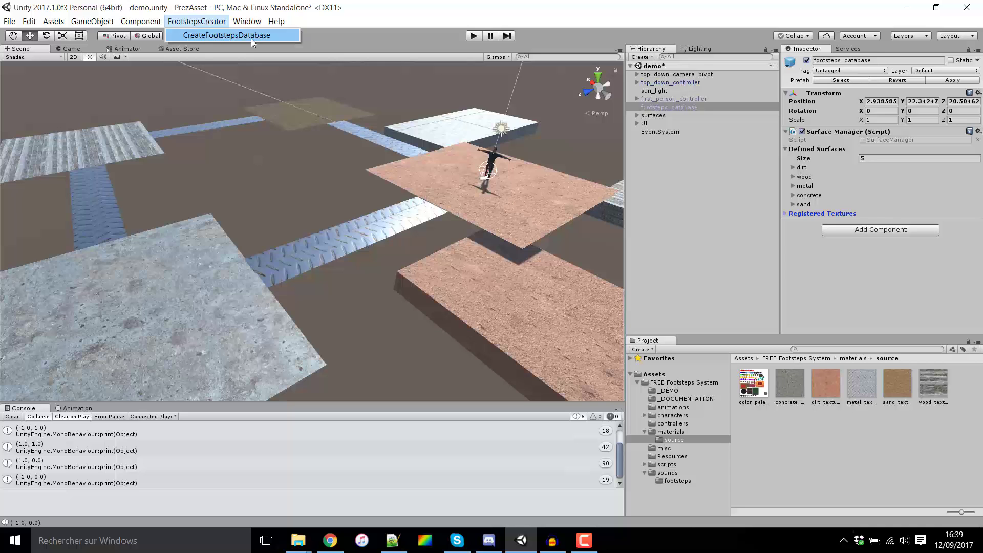
{"action": "left_click", "coordinate": [627, 2]}
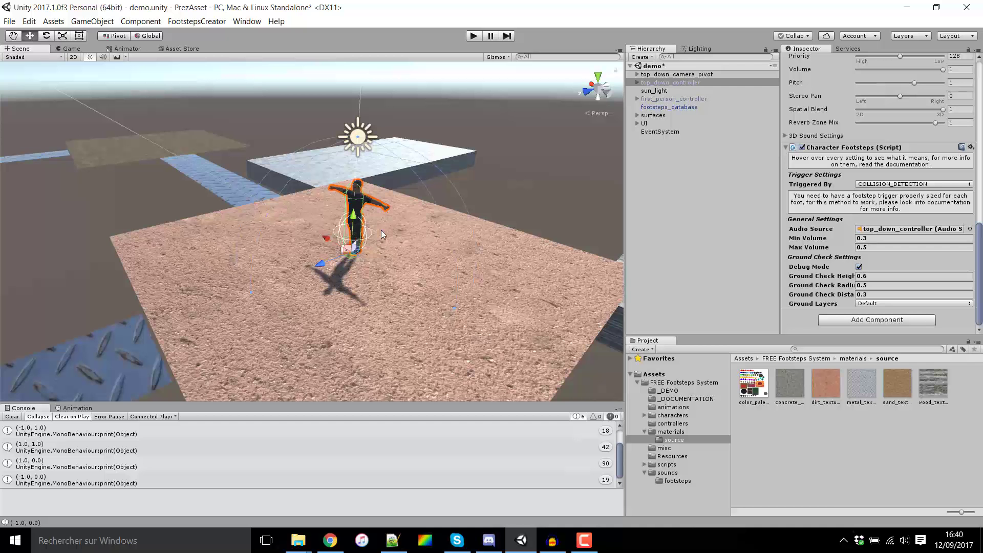
Step: Look around the concrete and metal surfaces, and pull the scene view back to show the whole demo level
{"action": "right_click_drag", "start_coordinate": [381, 229], "coordinate": [204, 206]}
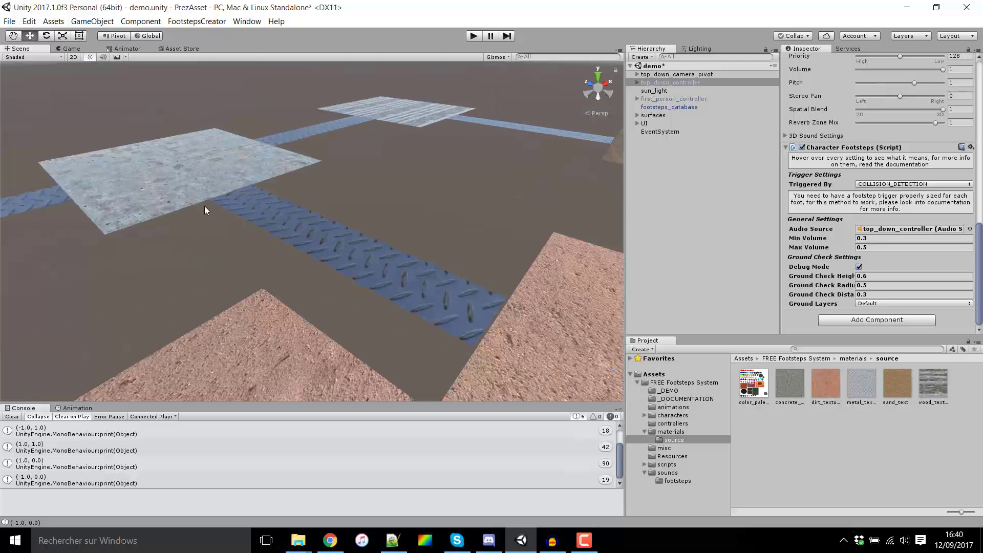
{"action": "scroll", "coordinate": [328, 210], "scroll_direction": "down", "scroll_amount": 4}
{"action": "scroll", "coordinate": [356, 214], "scroll_direction": "down", "scroll_amount": 5}
{"action": "right_click_drag", "start_coordinate": [355, 213], "coordinate": [371, 238]}
{"action": "key", "text": "s"}
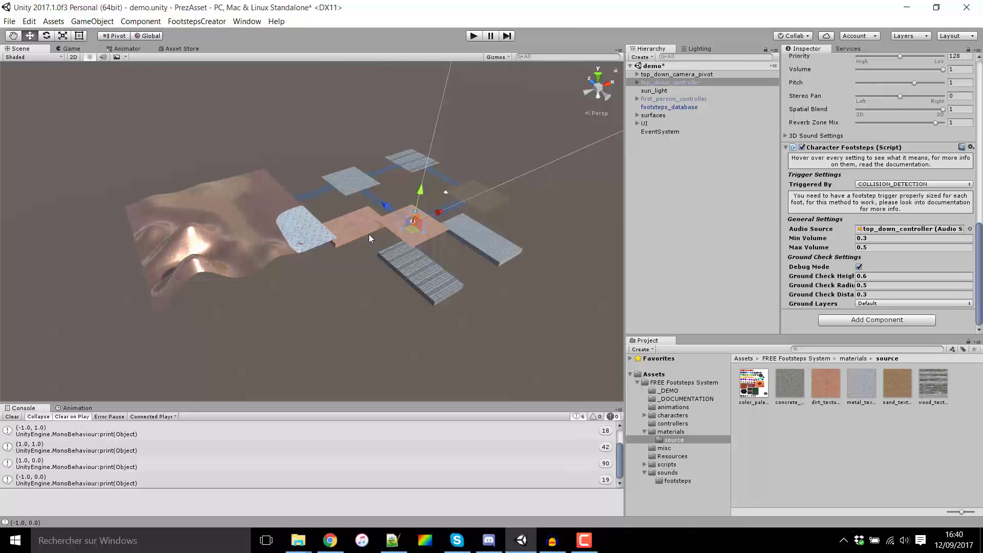